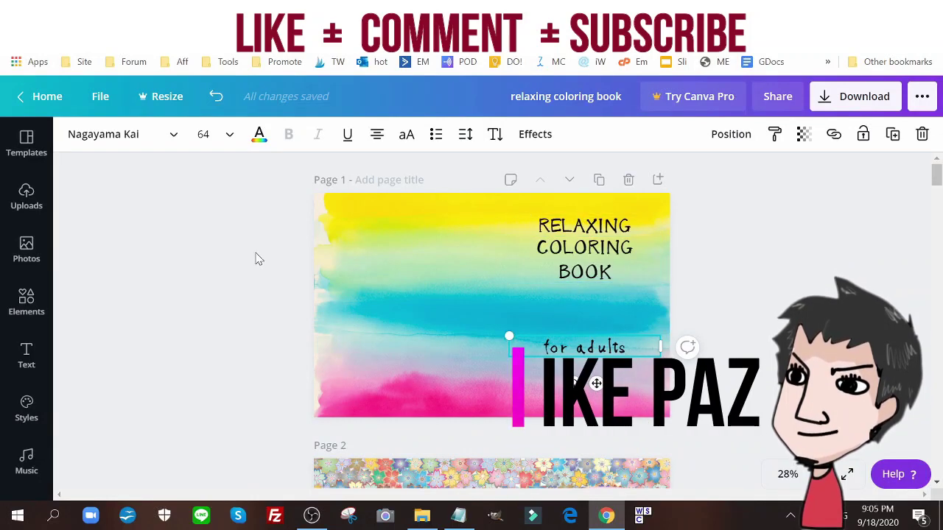
# Drag the 'for adults' subtitle up so it sits right under RELAXING COLORING BOOK.
pyautogui.scroll(-15, 703, 243)
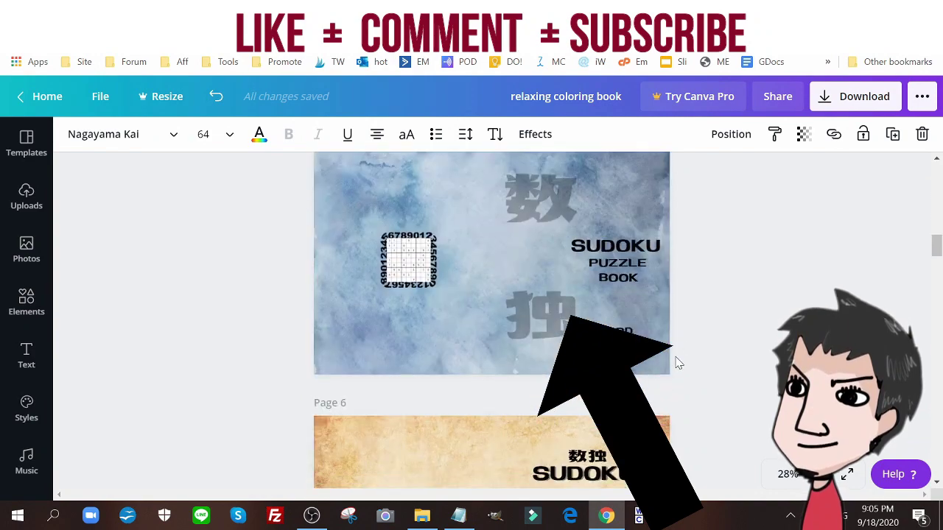
pyautogui.scroll(15, 676, 352)
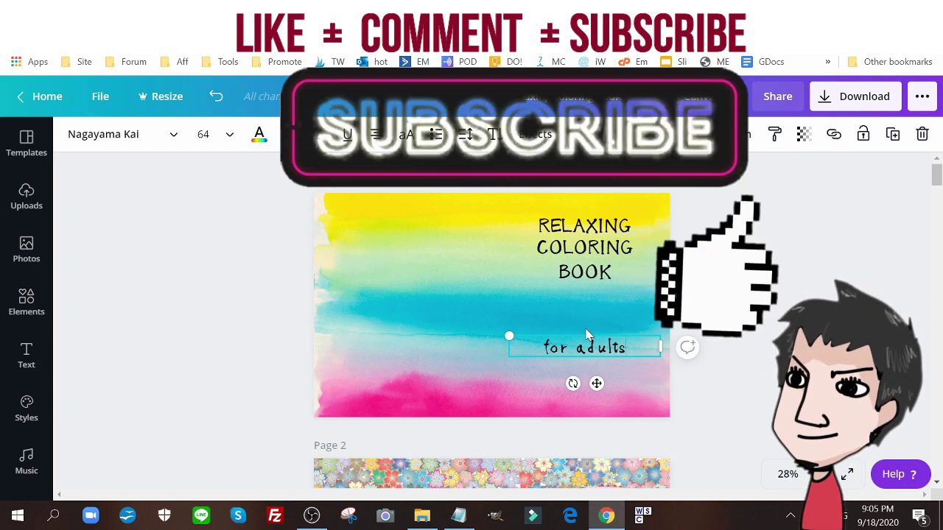
pyautogui.moveTo(587, 335); pyautogui.dragTo(587, 280)
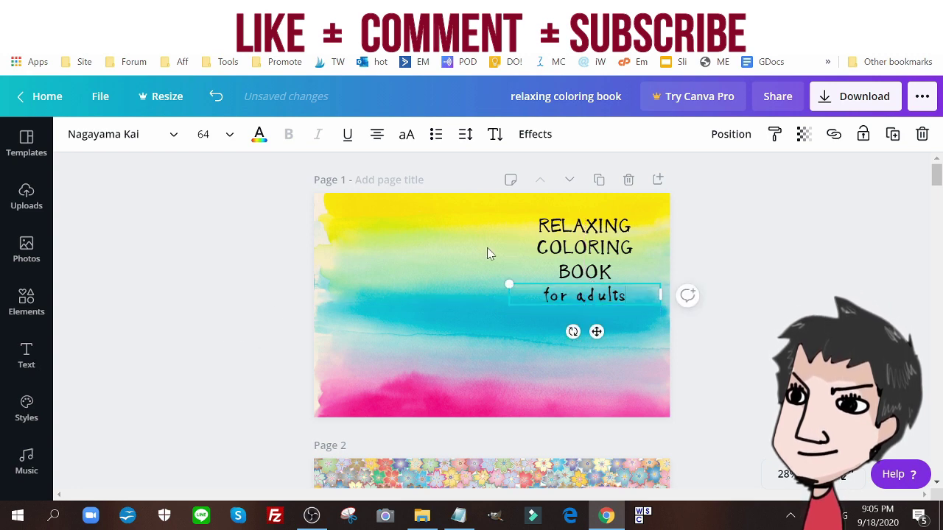
# Download only Page 1, the cover, as a PDF Print file.
pyautogui.click(921, 96)
pyautogui.click(826, 107)
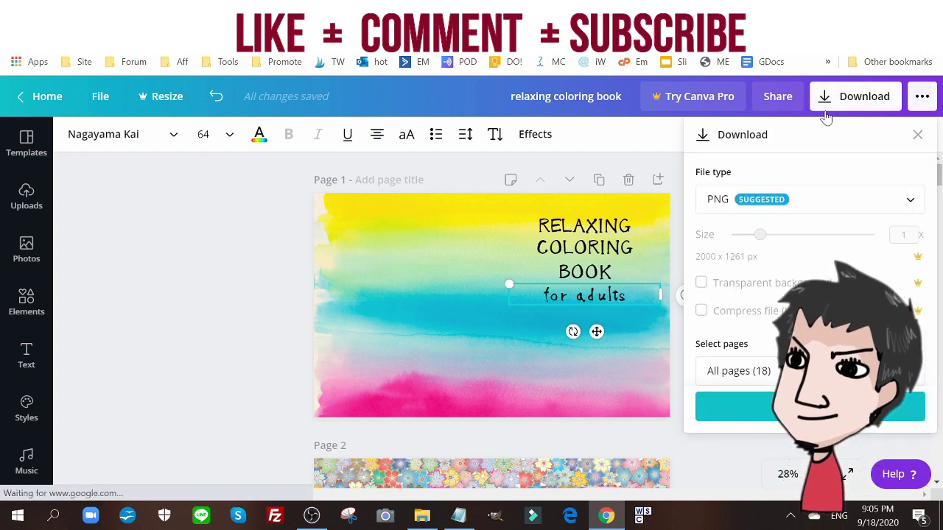
pyautogui.click(775, 206)
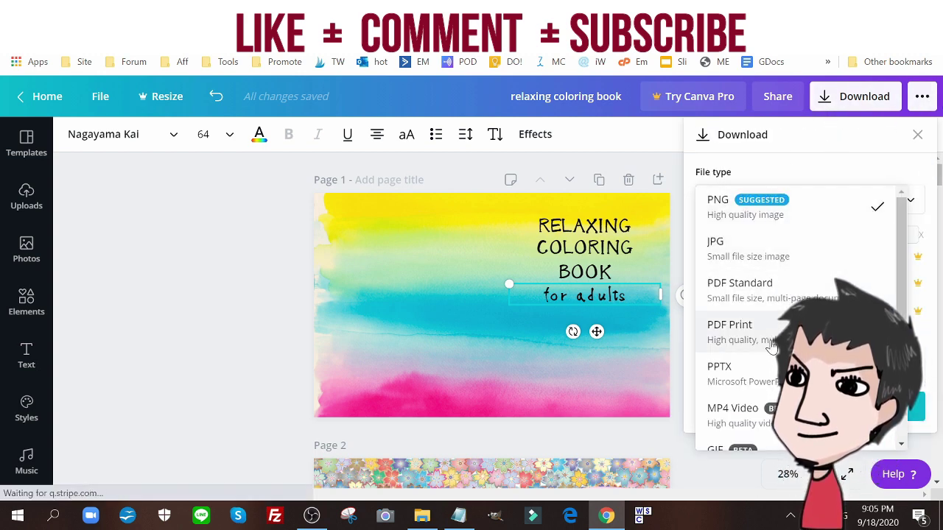
pyautogui.click(744, 330)
pyautogui.click(810, 289)
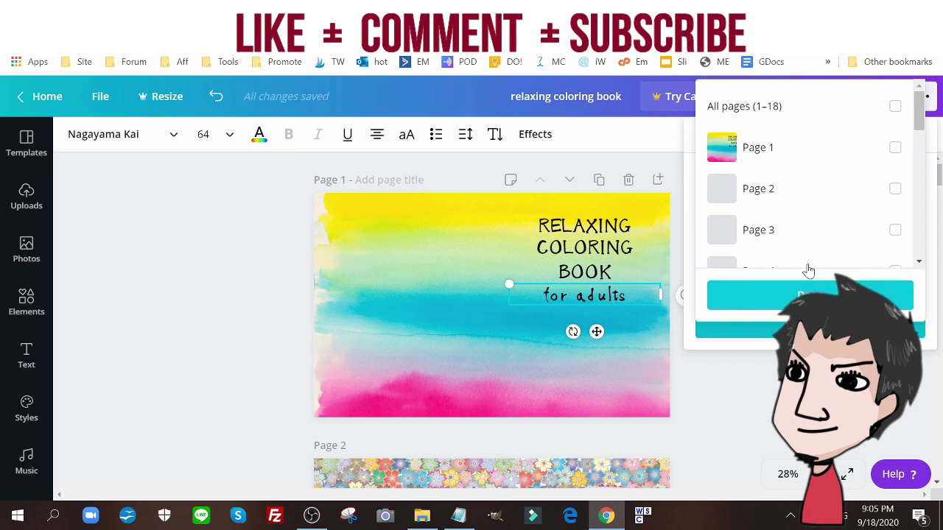
pyautogui.click(764, 151)
pyautogui.click(823, 295)
pyautogui.click(810, 324)
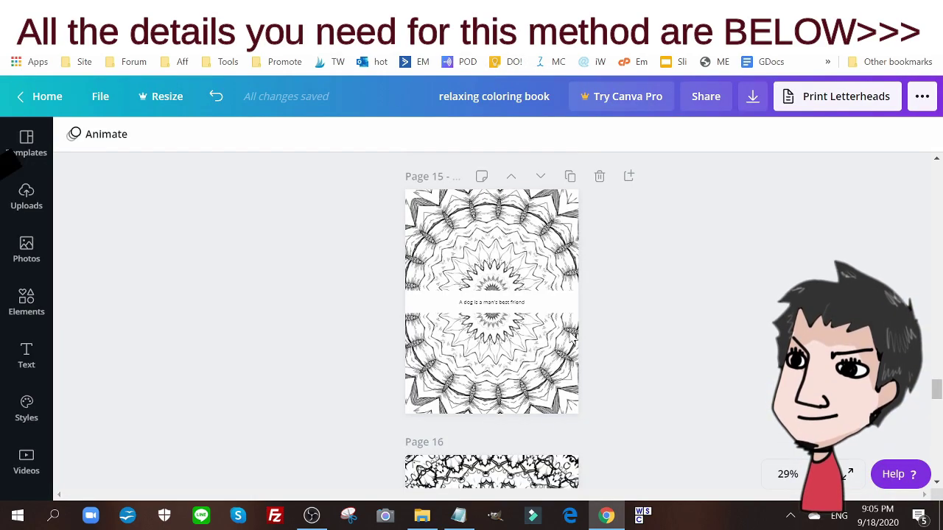
# Nudge the caption text on page 1 of the mandala design slightly upward.
pyautogui.scroll(-5, 627, 322)
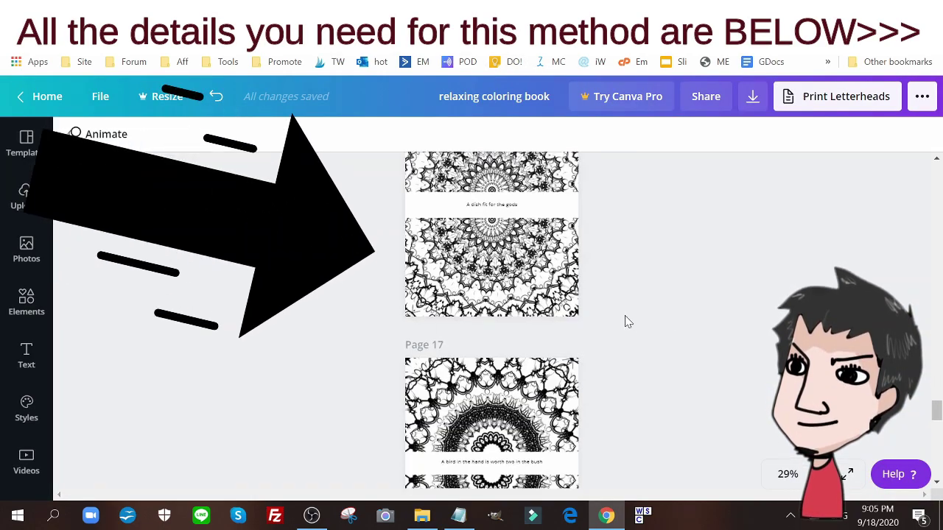
pyautogui.scroll(-5, 625, 319)
pyautogui.scroll(3, 582, 319)
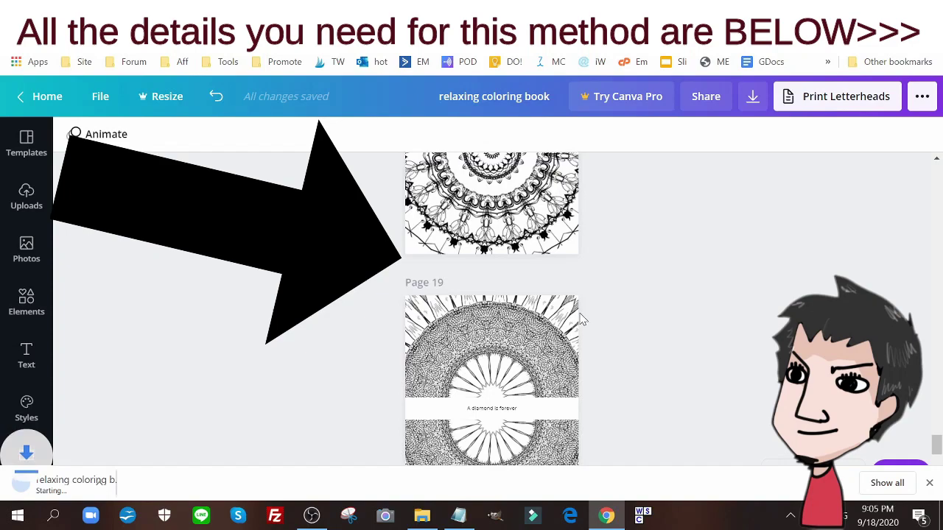
pyautogui.scroll(10, 574, 317)
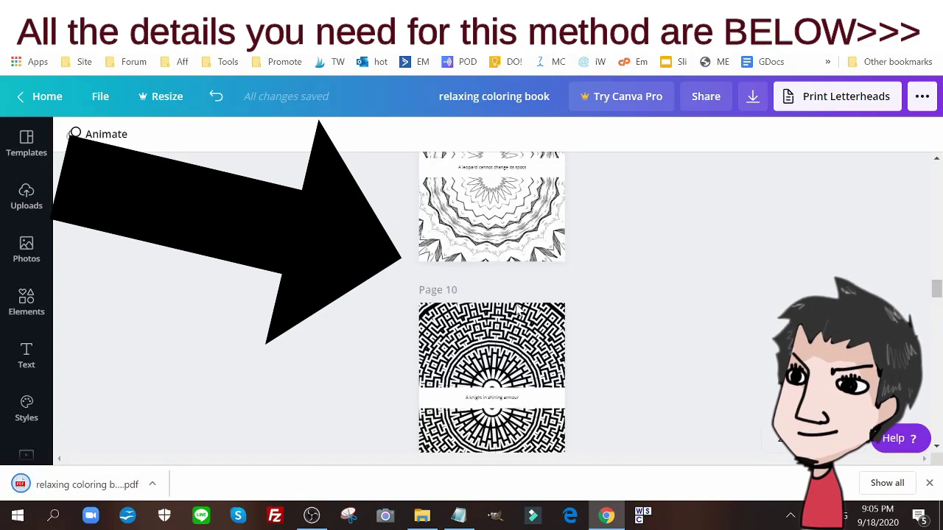
pyautogui.scroll(9, 519, 313)
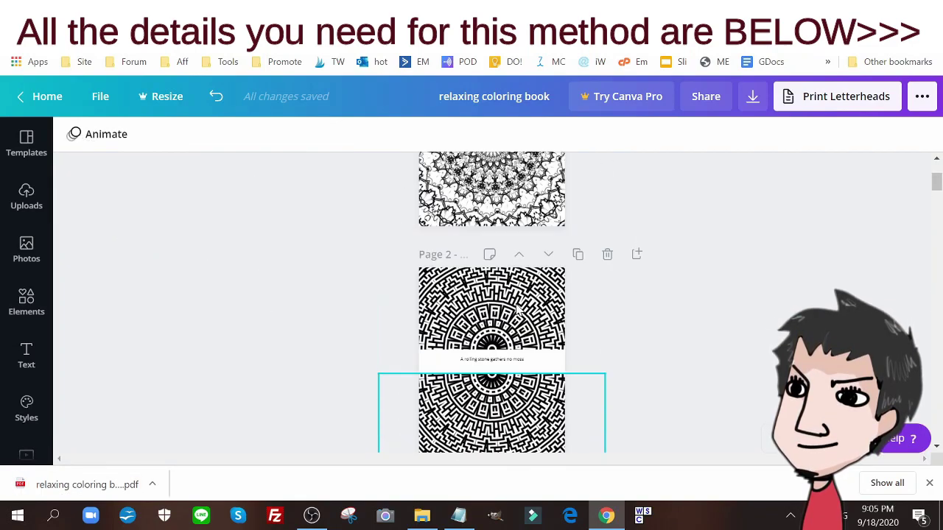
pyautogui.scroll(3, 518, 310)
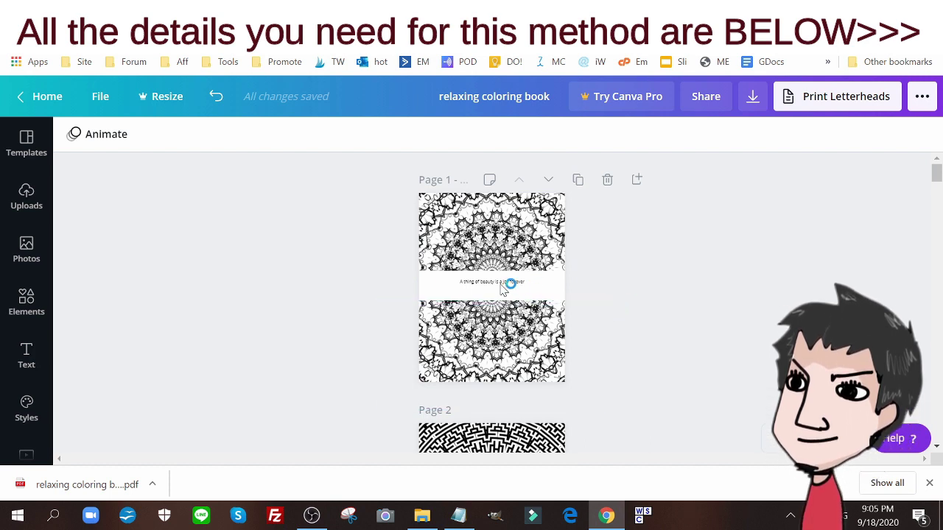
pyautogui.moveTo(499, 288); pyautogui.dragTo(499, 282)
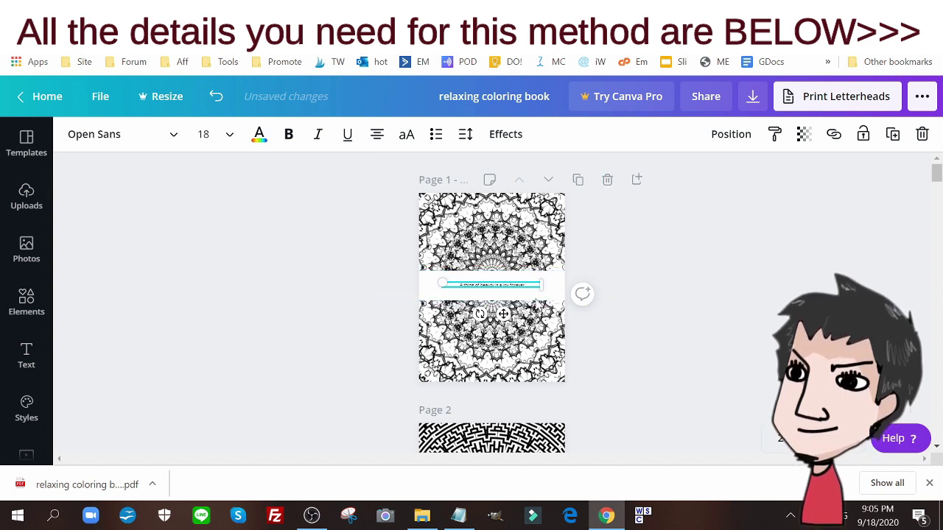
pyautogui.click(745, 313)
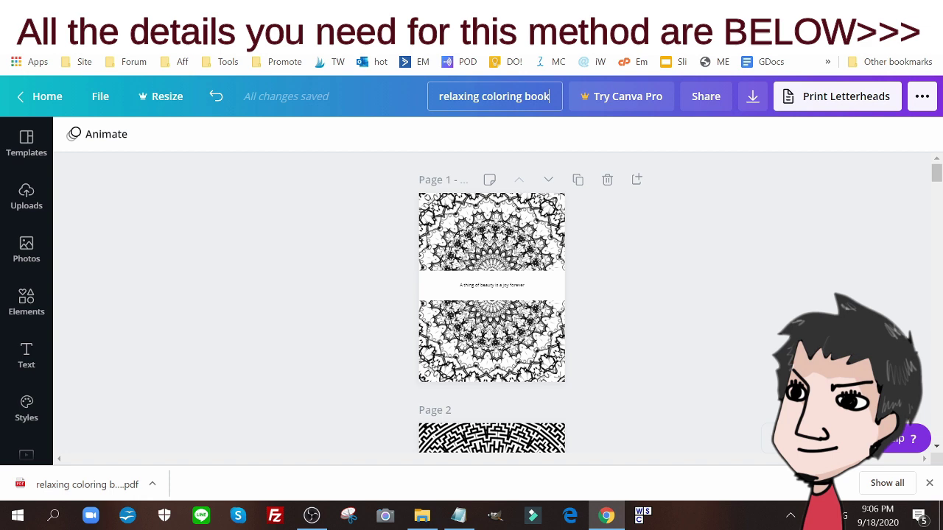
# Rename the design to end in 'mana' and download all 20 pages as PDF Print.
pyautogui.click(550, 96)
pyautogui.write('mana')
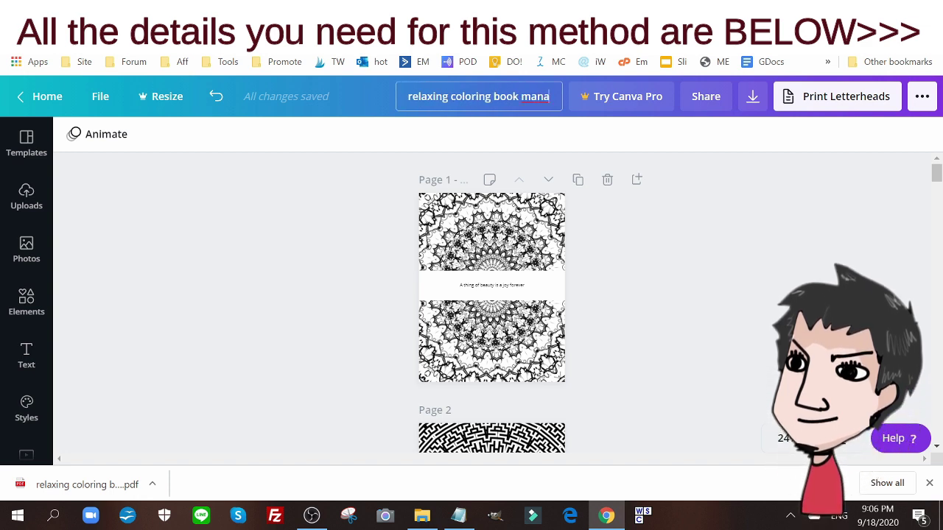
pyautogui.click(922, 96)
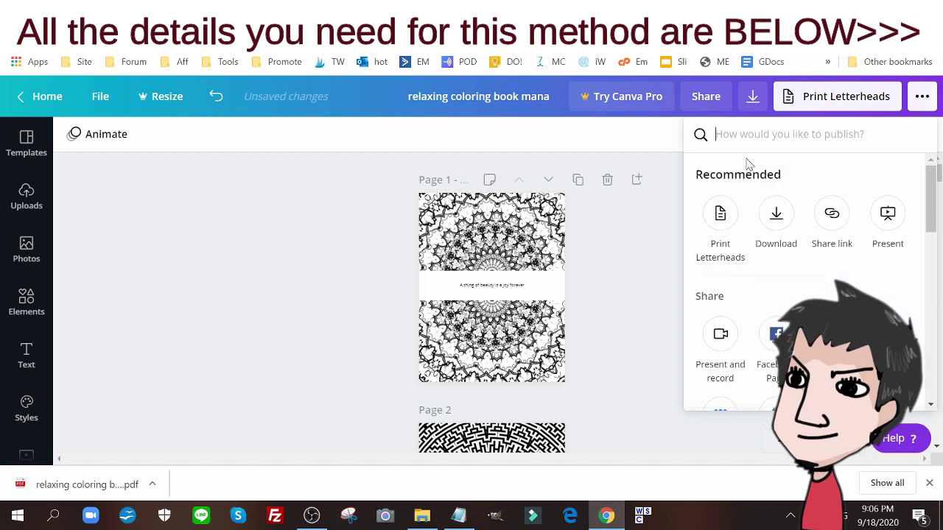
pyautogui.click(811, 106)
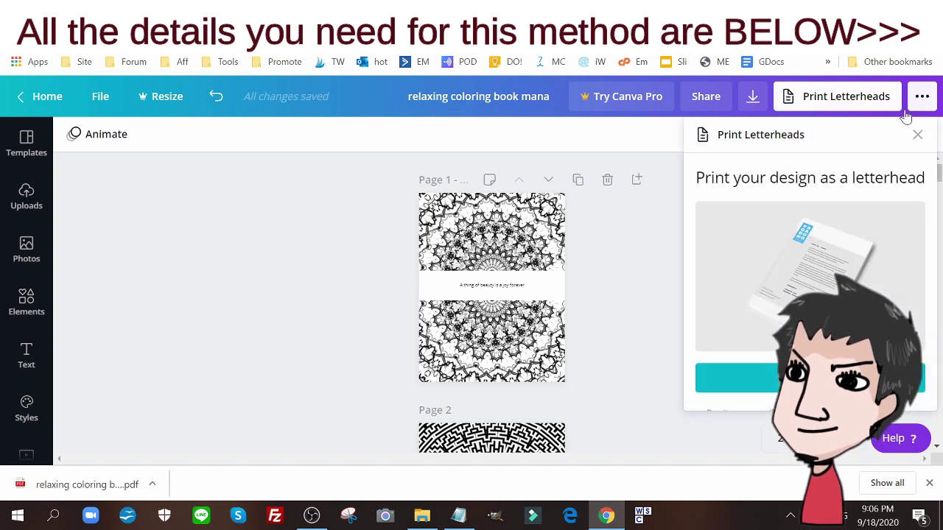
pyautogui.click(917, 134)
pyautogui.click(754, 100)
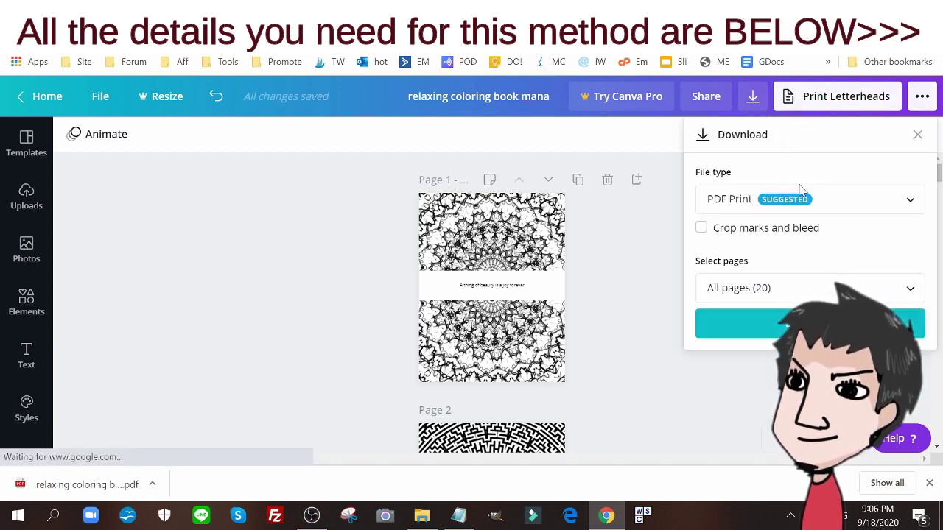
pyautogui.click(795, 324)
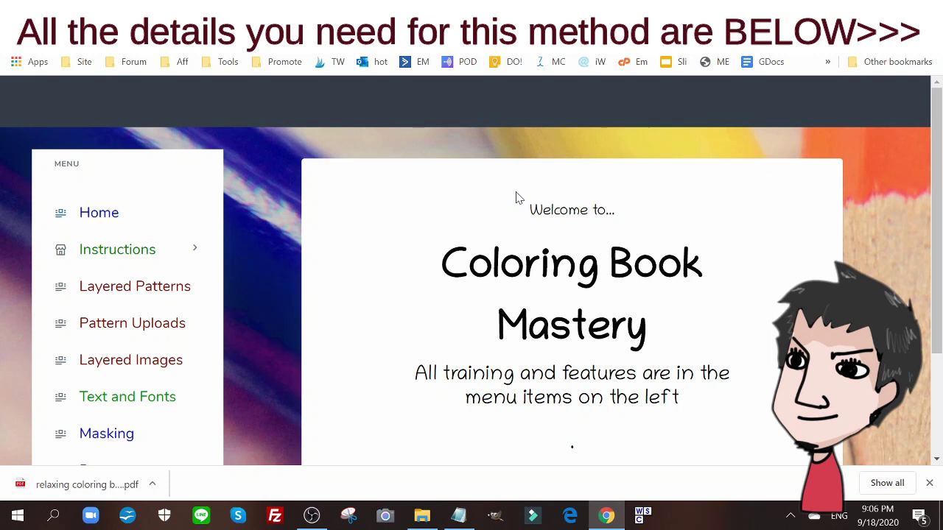
# Generate 20 coloring pages in the Pages tool and download the resulting PDF.
pyautogui.scroll(-2, 239, 255)
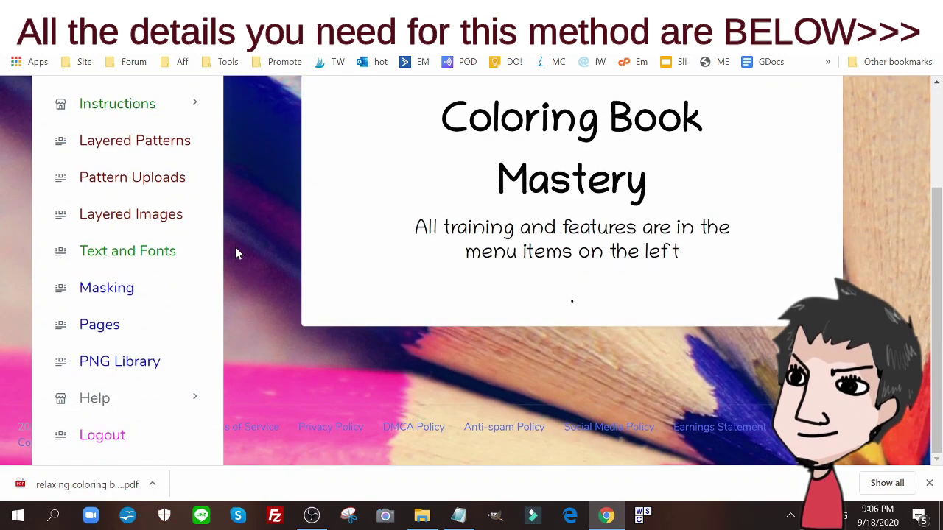
pyautogui.scroll(2, 337, 219)
pyautogui.scroll(-2, 294, 205)
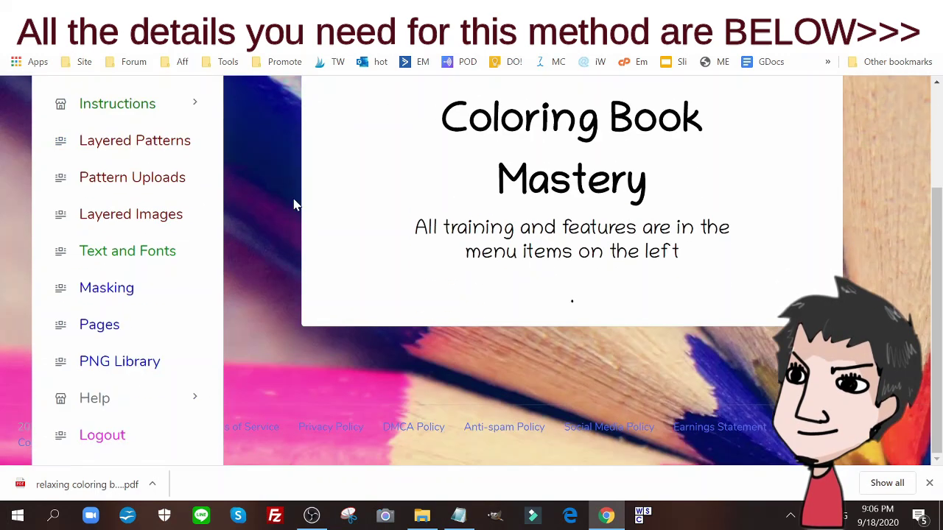
pyautogui.click(97, 330)
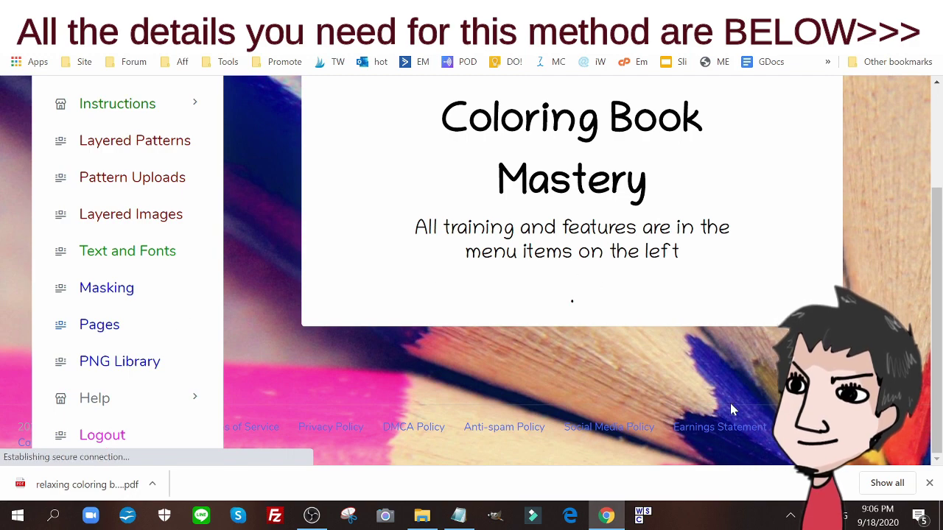
pyautogui.scroll(-5, 587, 257)
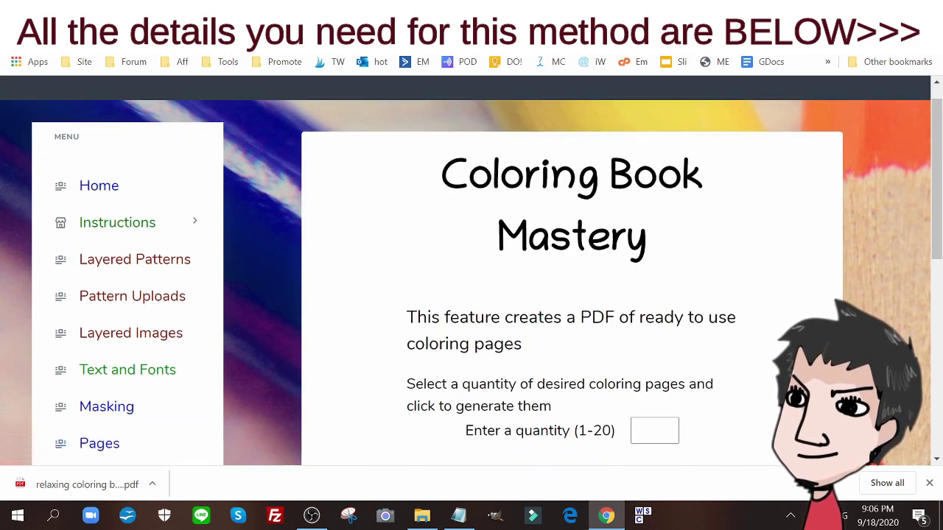
pyautogui.scroll(4, 587, 258)
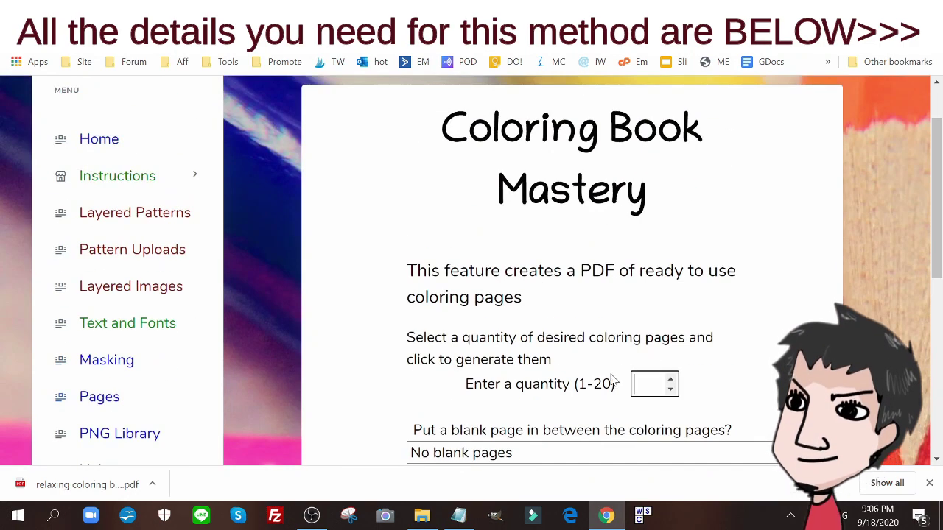
pyautogui.click(646, 384)
pyautogui.write('20')
pyautogui.scroll(-4, 547, 309)
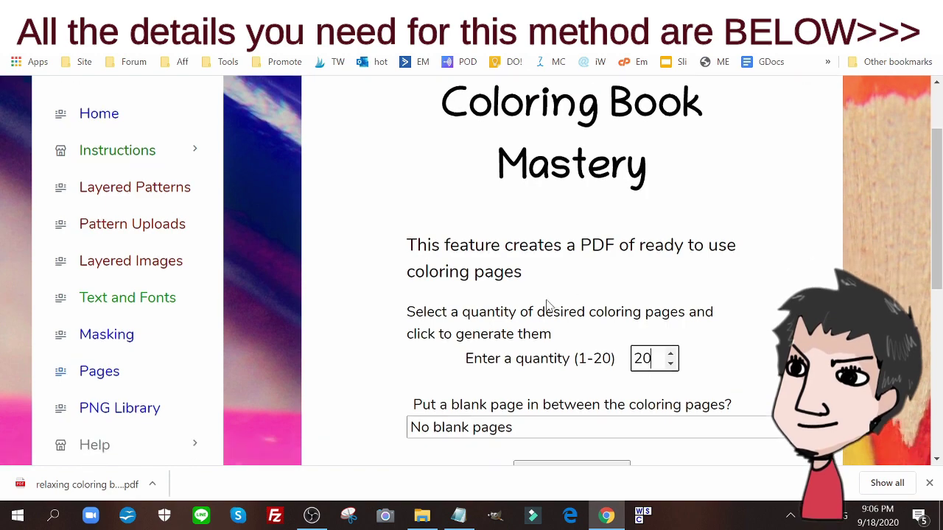
pyautogui.click(595, 214)
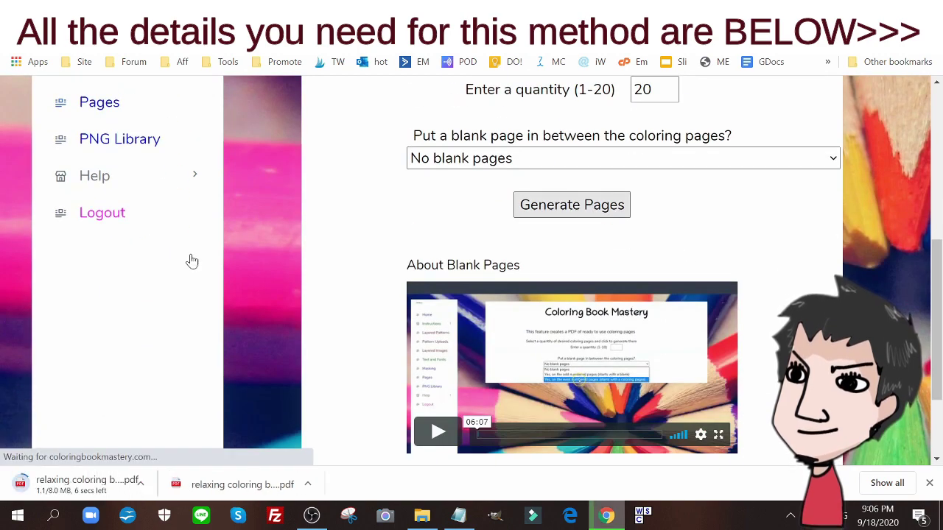
pyautogui.scroll(-2, 484, 276)
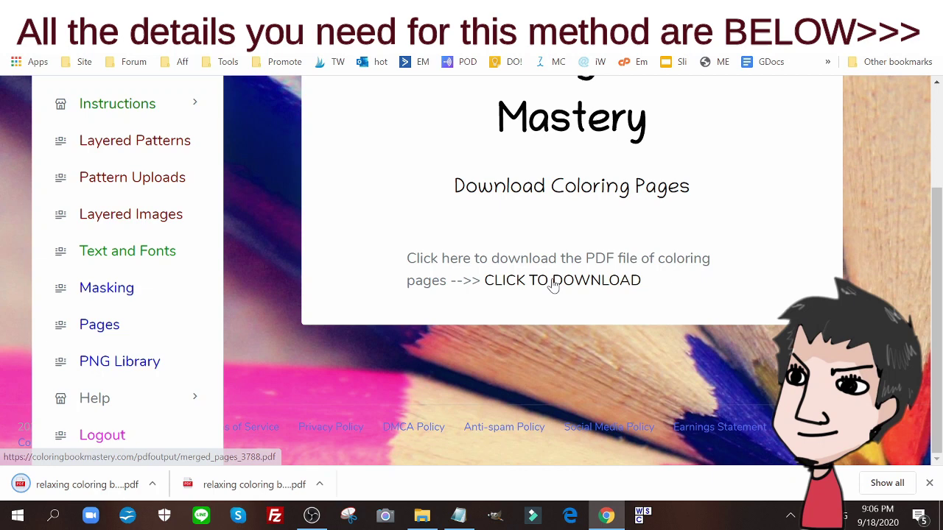
pyautogui.click(553, 280)
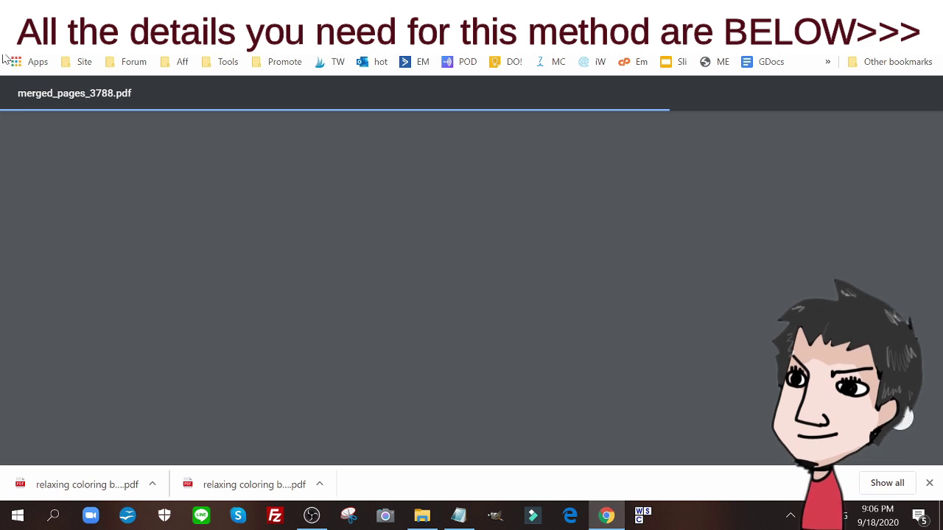
# Go back and generate a 2-page coloring PDF with no blank pages.
pyautogui.hotkey('alt', 'Left')
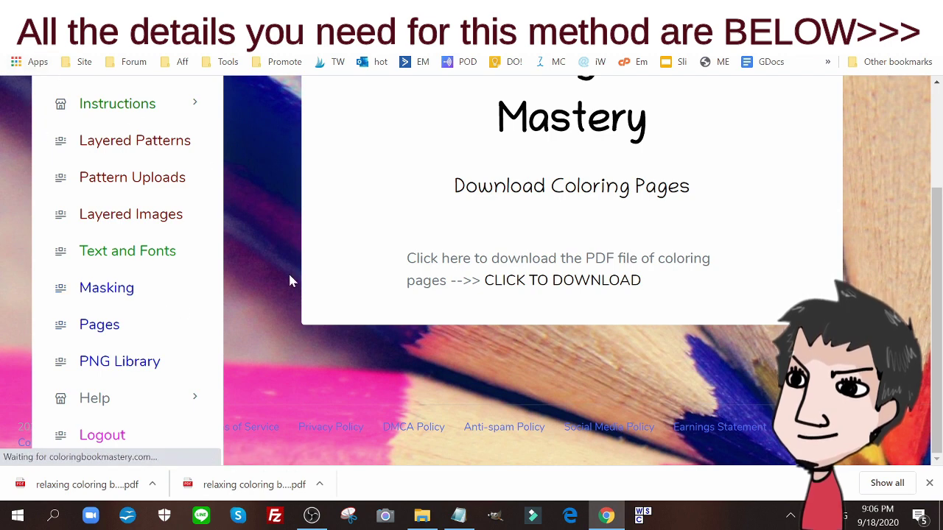
pyautogui.click(187, 333)
pyautogui.scroll(-3, 601, 235)
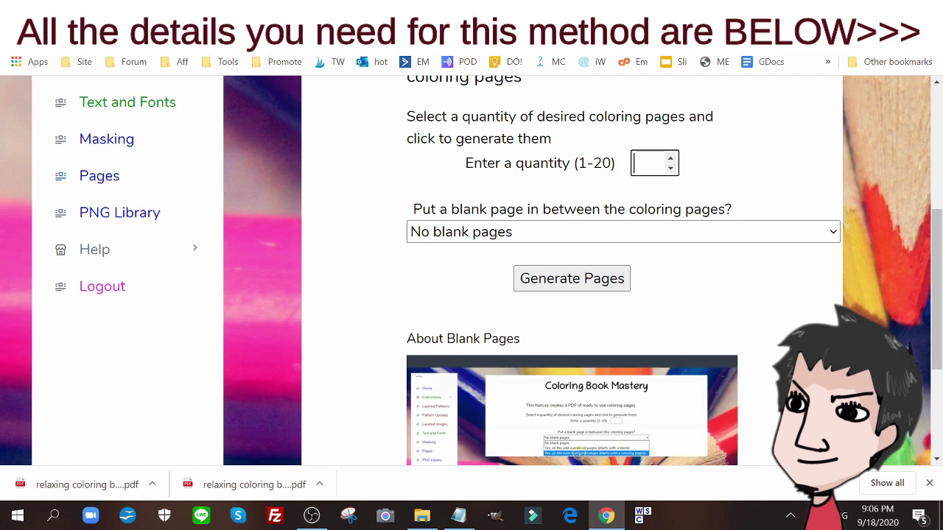
pyautogui.click(569, 272)
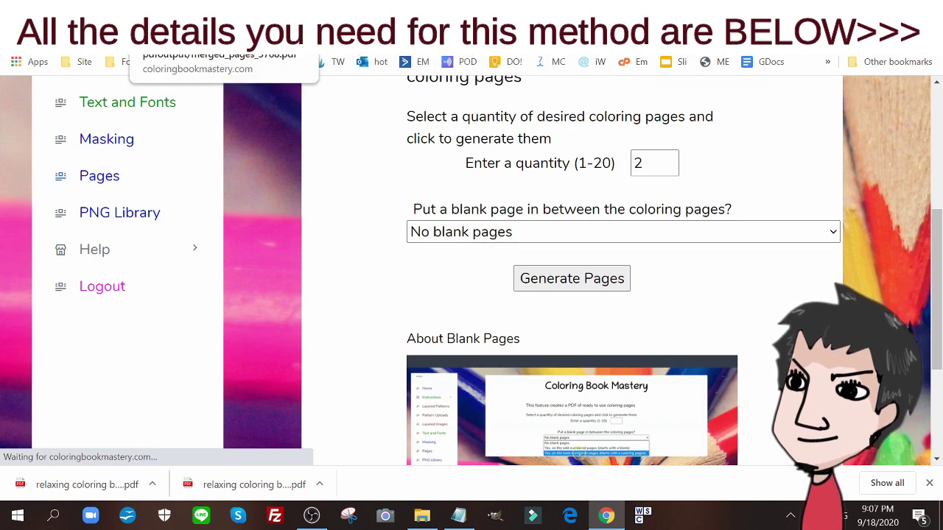
# Open the CombinePDF website in a new browser tab.
pyautogui.hotkey('ctrl', 't')
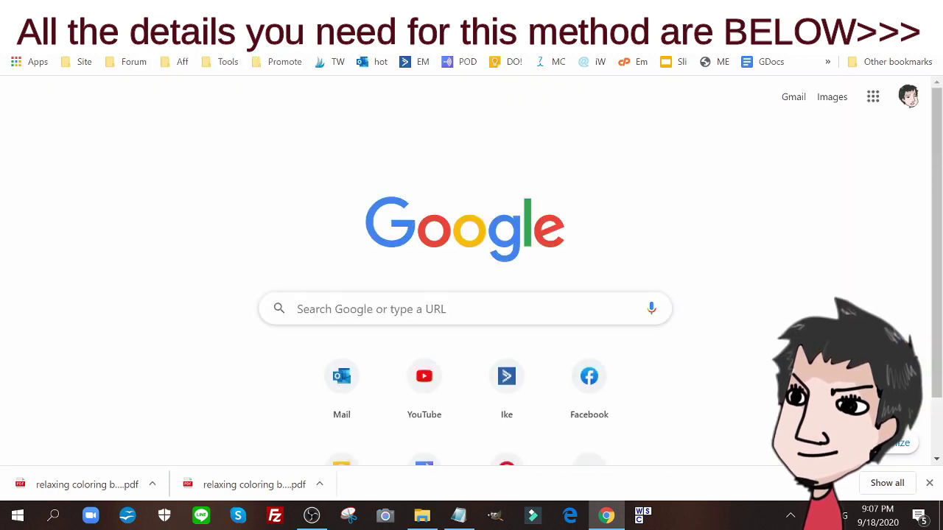
pyautogui.write('combine')
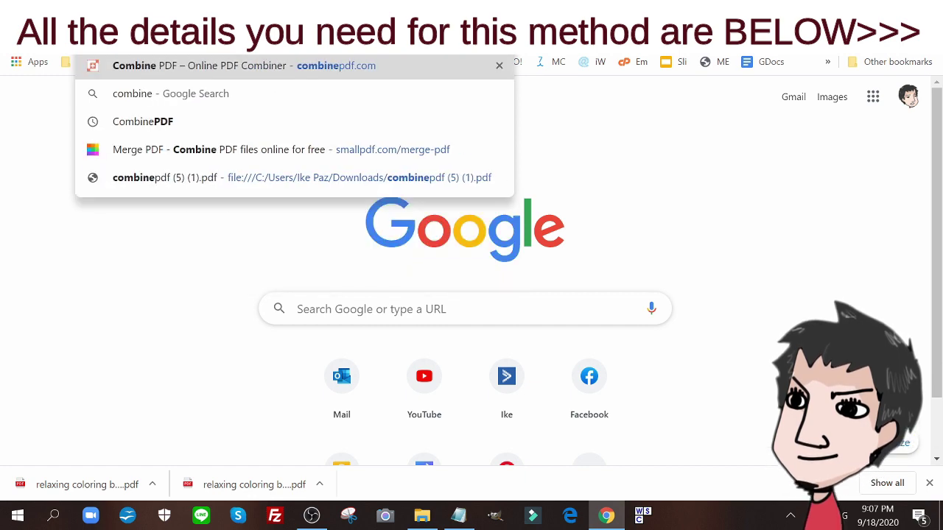
pyautogui.press('Return')
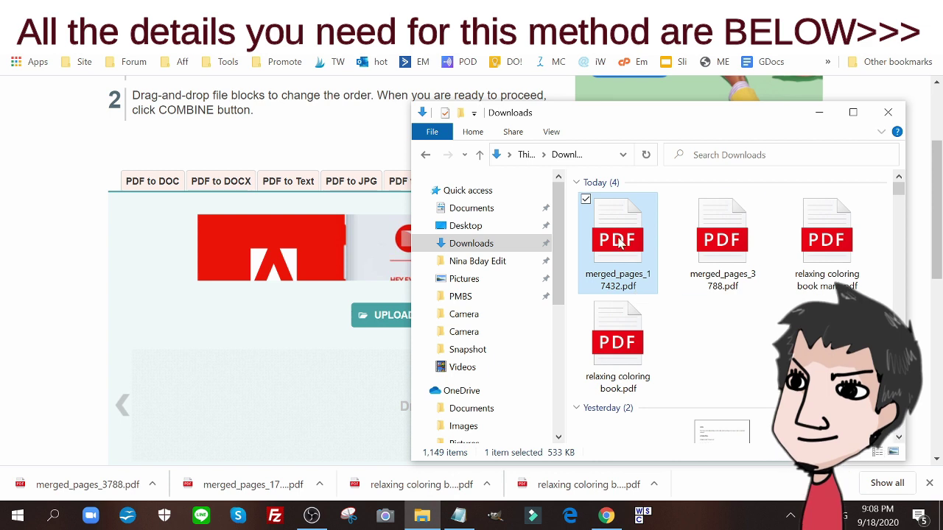
# Add merged_pages_17432.pdf, relaxing coloring book mana.pdf and merged_pages_3788.pdf to the CombinePDF queue.
pyautogui.moveTo(617, 242); pyautogui.dragTo(254, 407)
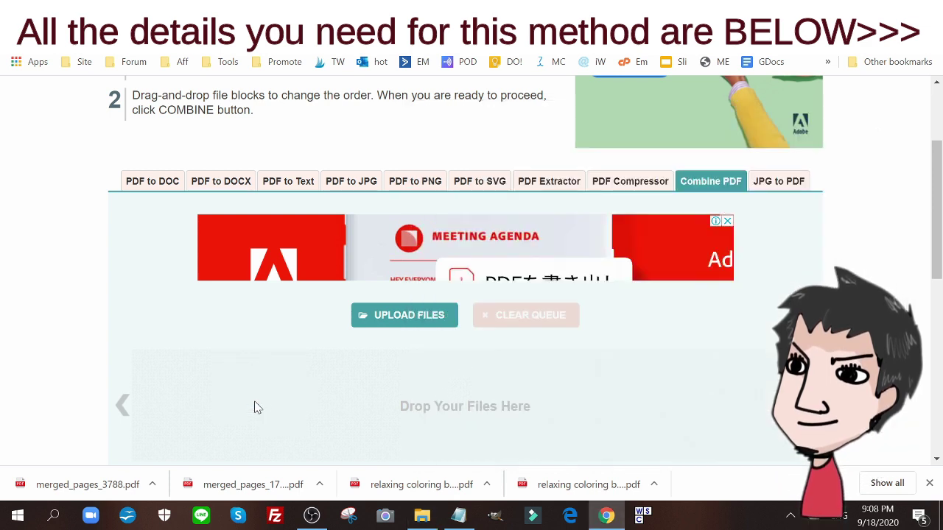
pyautogui.click(422, 516)
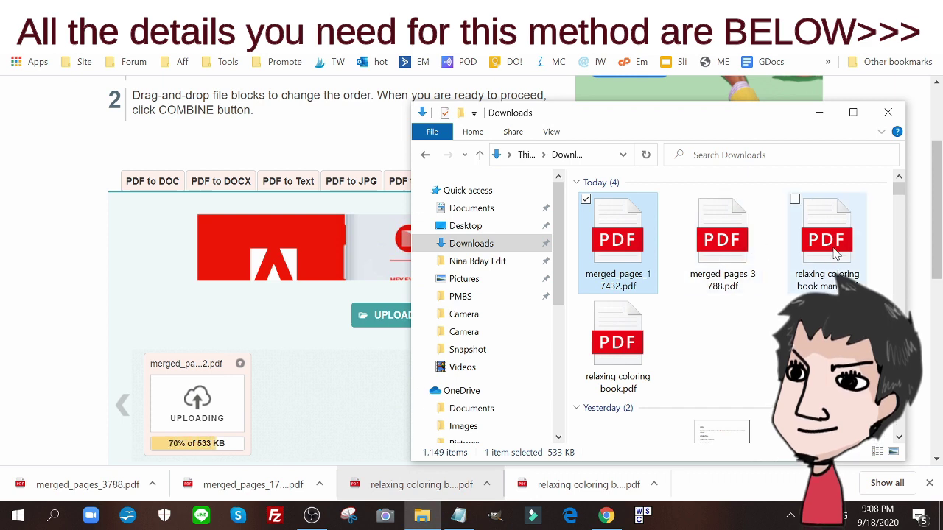
pyautogui.moveTo(836, 254); pyautogui.dragTo(311, 421)
pyautogui.click(422, 516)
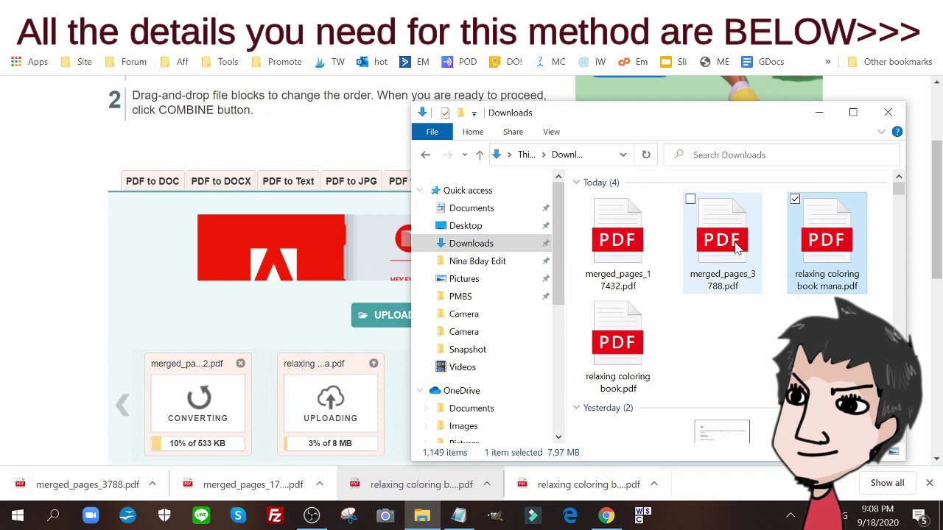
pyautogui.moveTo(737, 236); pyautogui.dragTo(358, 397)
pyautogui.scroll(-3, 515, 302)
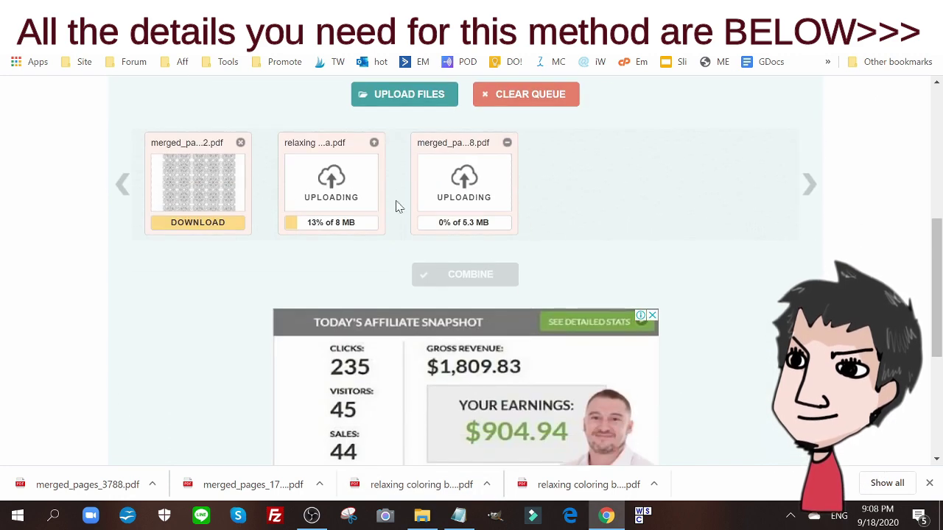
pyautogui.scroll(2, 371, 282)
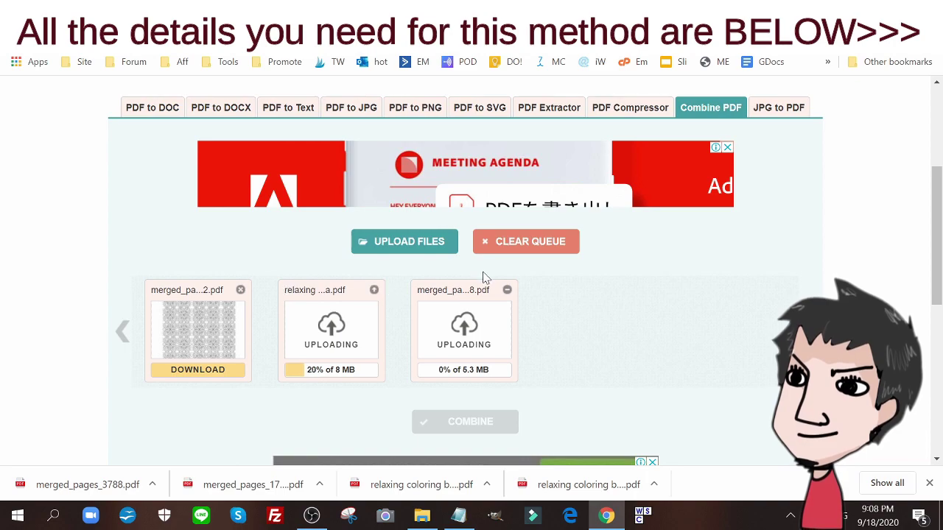
pyautogui.hotkey('ctrl', 'Tab')
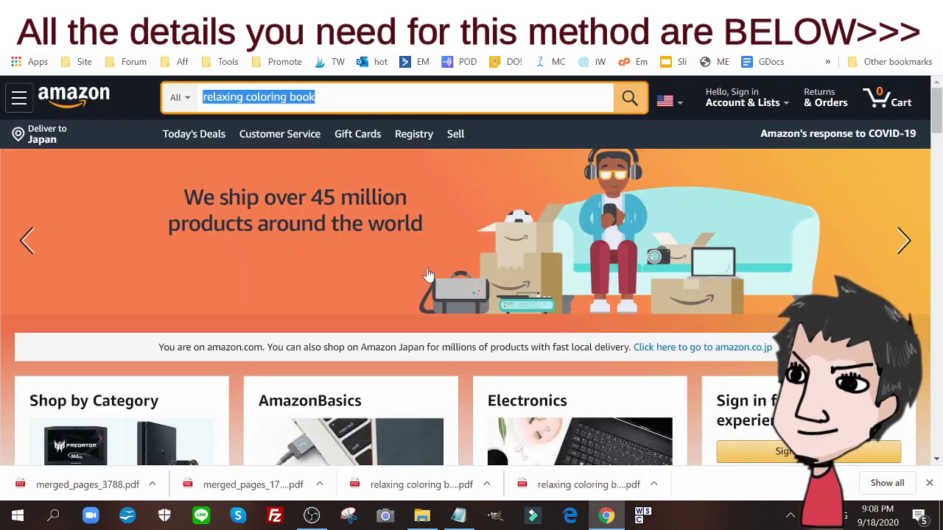
# Search Amazon for 'relaxing coloring book' and scroll through the competing titles.
pyautogui.scroll(-10, 426, 273)
pyautogui.scroll(8, 424, 265)
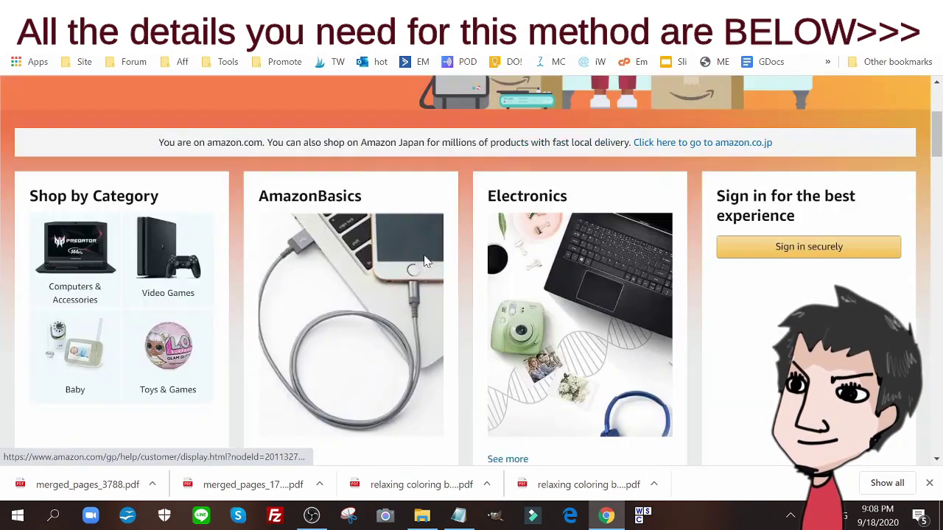
pyautogui.scroll(3, 424, 261)
pyautogui.click(630, 98)
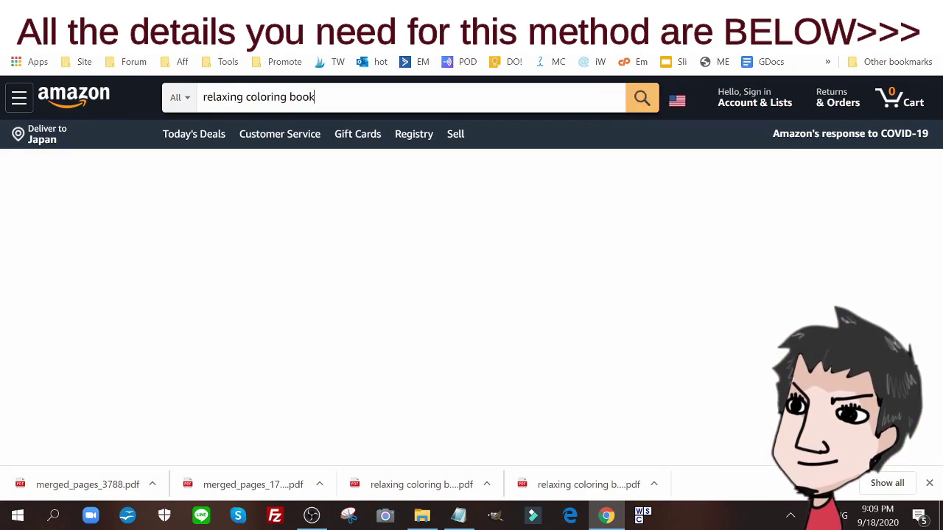
pyautogui.scroll(-8, 374, 268)
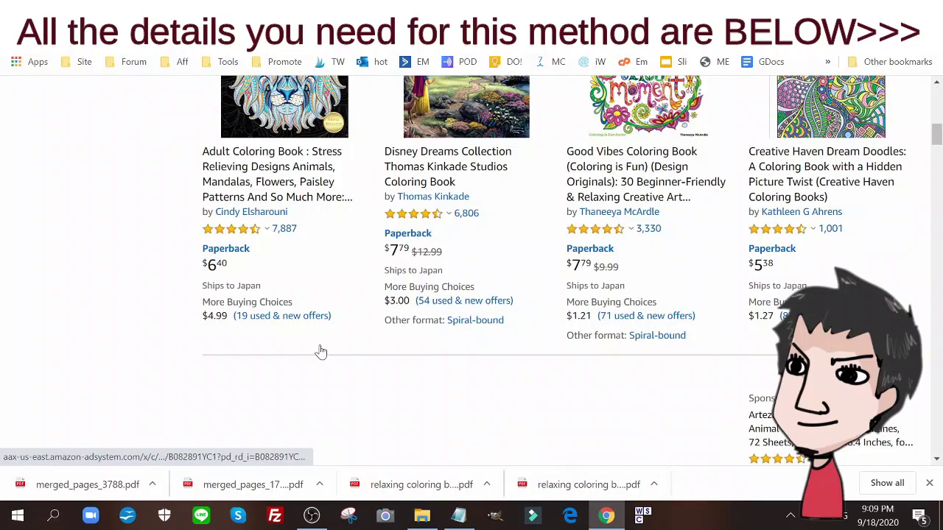
pyautogui.scroll(-5, 432, 293)
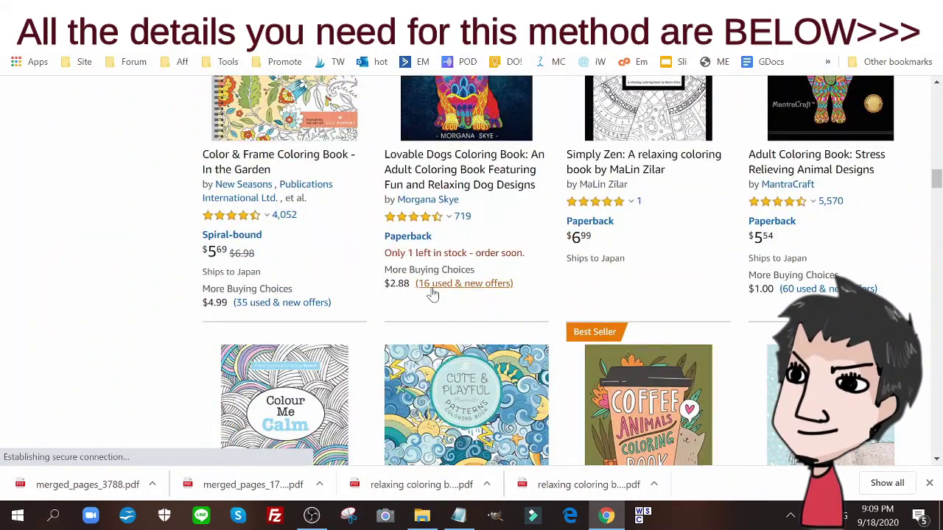
pyautogui.scroll(-3, 433, 293)
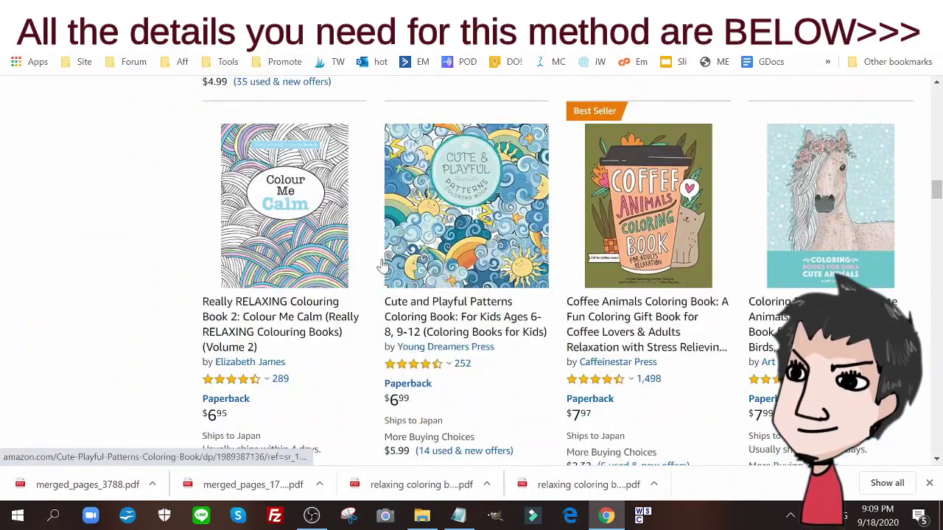
# Browse the Look Inside preview of Colour Me Calm, then return to CombinePDF.
pyautogui.click(312, 227)
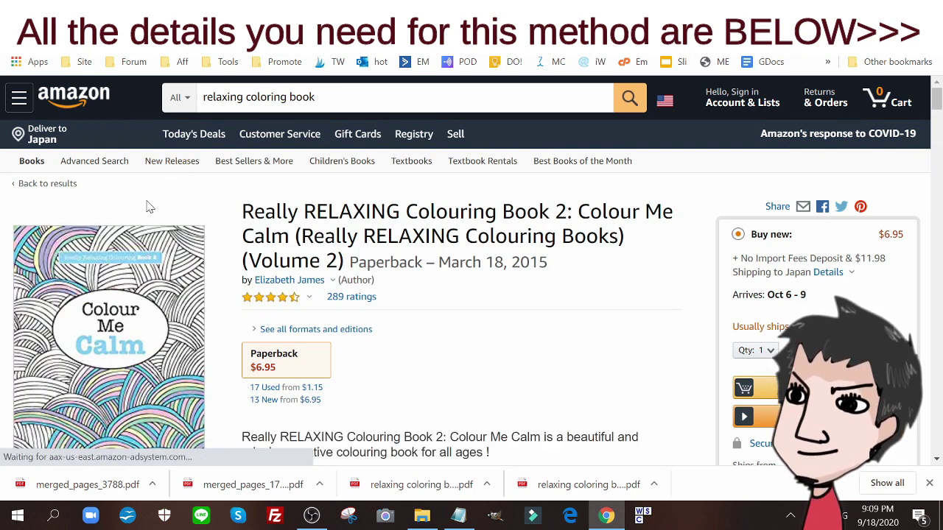
pyautogui.click(178, 219)
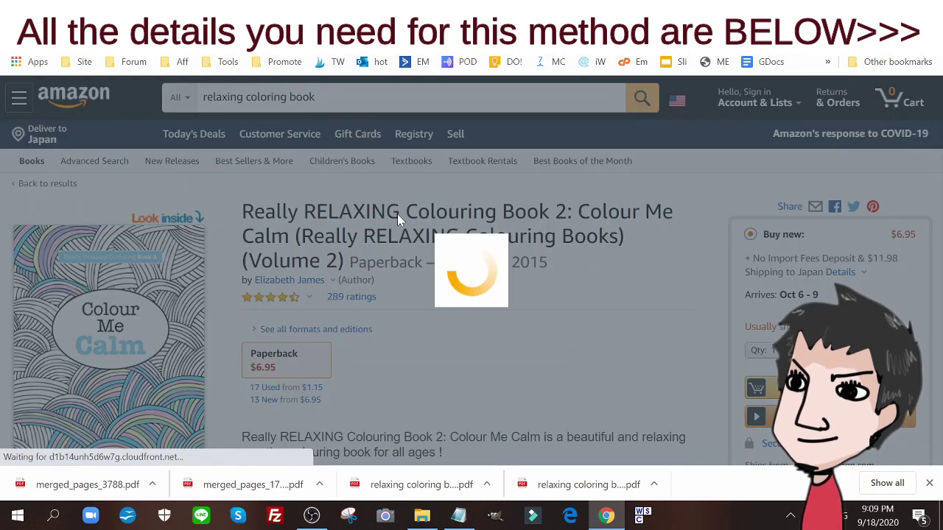
pyautogui.scroll(-5, 513, 242)
pyautogui.scroll(-5, 513, 242)
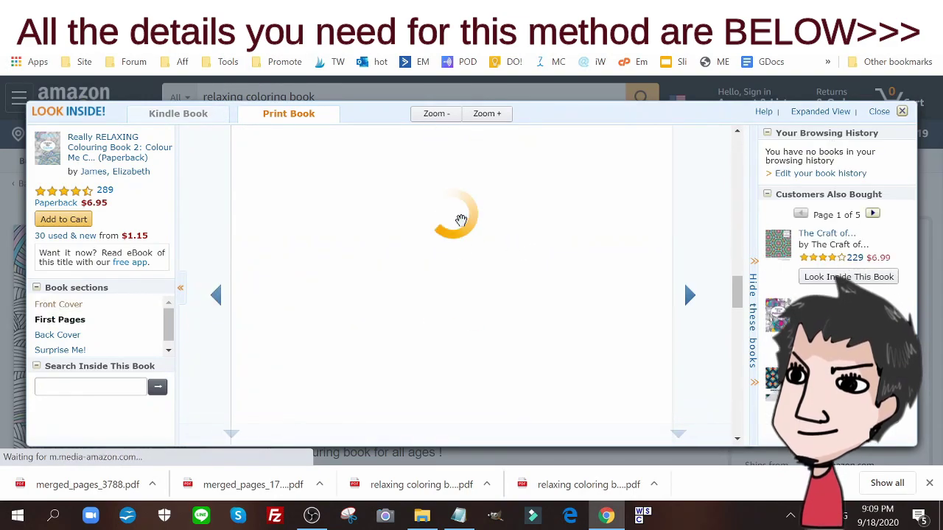
pyautogui.scroll(10, 503, 263)
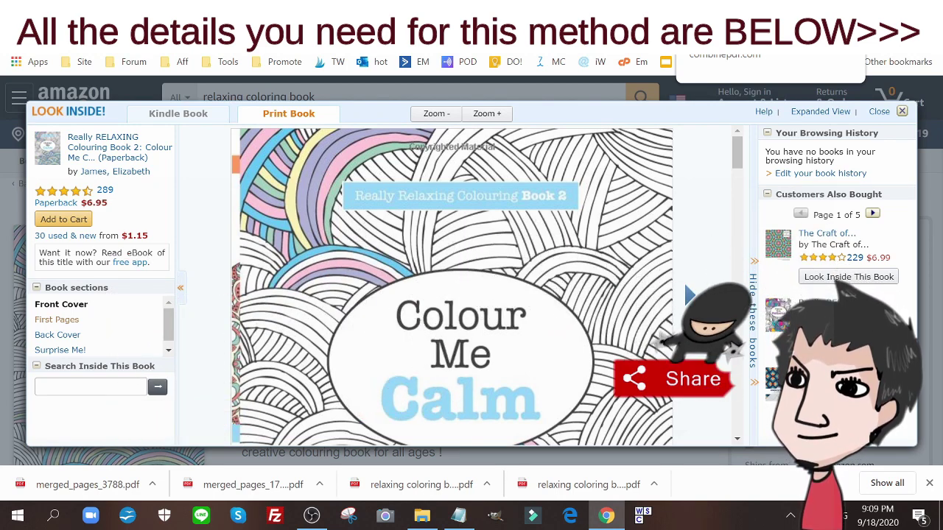
pyautogui.click(726, 15)
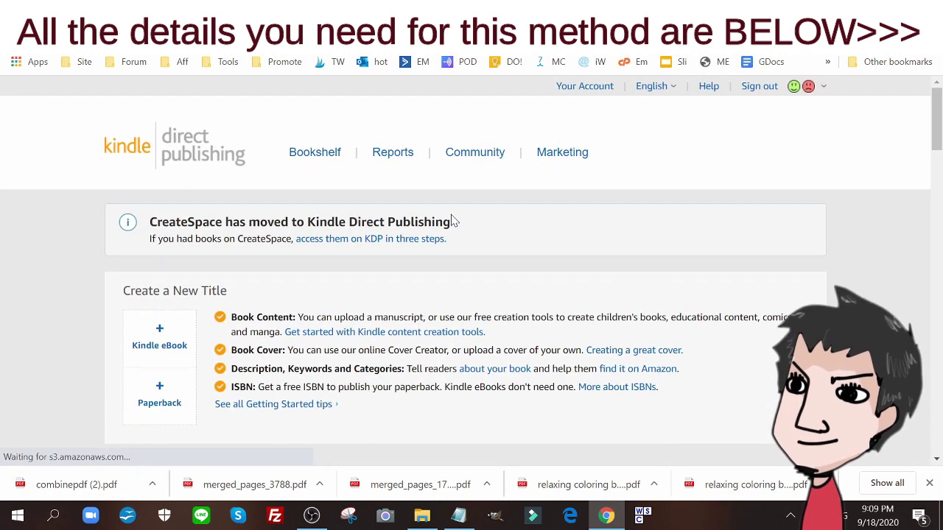
# Start a new paperback titled 'Relaxing Coloring Book For Adults'.
pyautogui.click(160, 399)
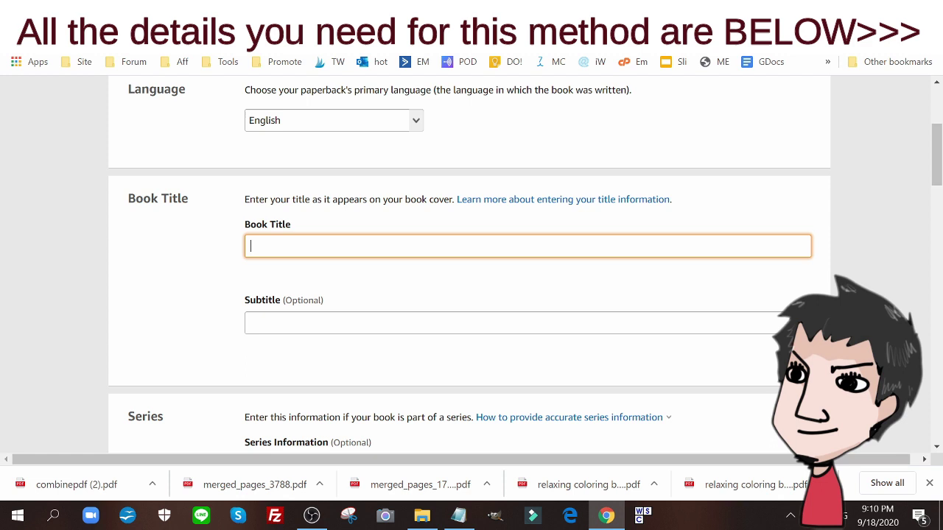
pyautogui.write('R')
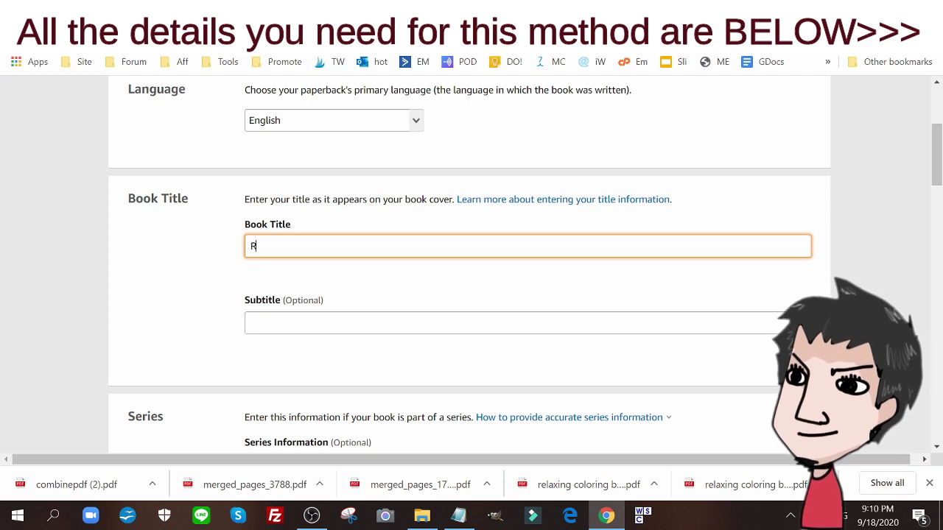
pyautogui.write('elaxing Colro')
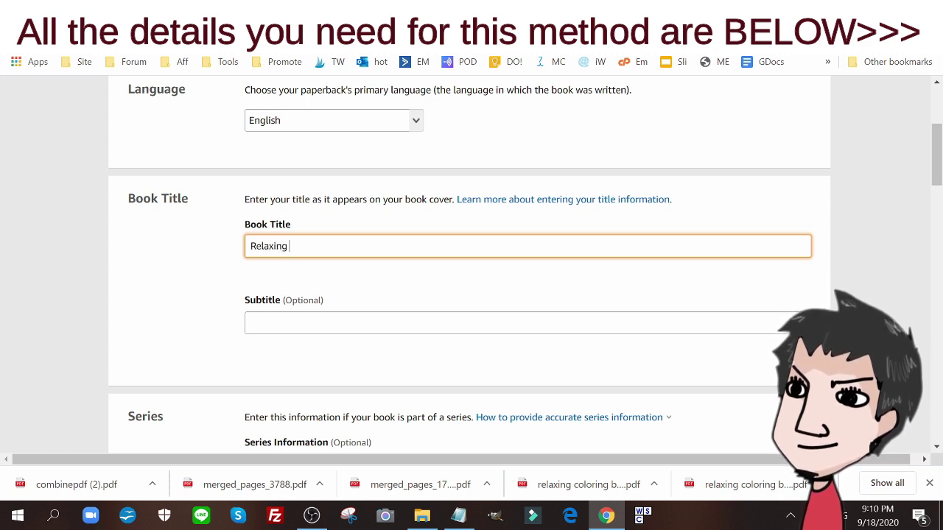
pyautogui.press('BackSpace')
pyautogui.write('oring Book')
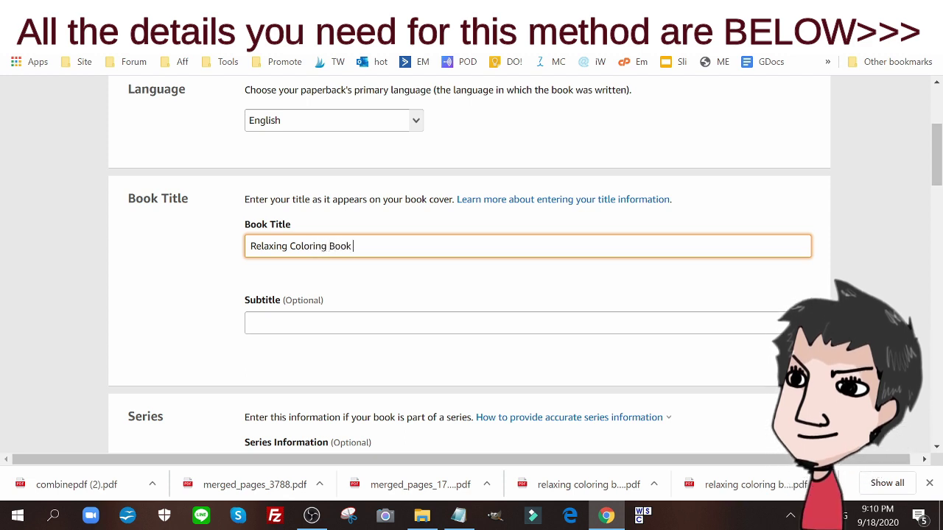
pyautogui.write(' For Aduts')
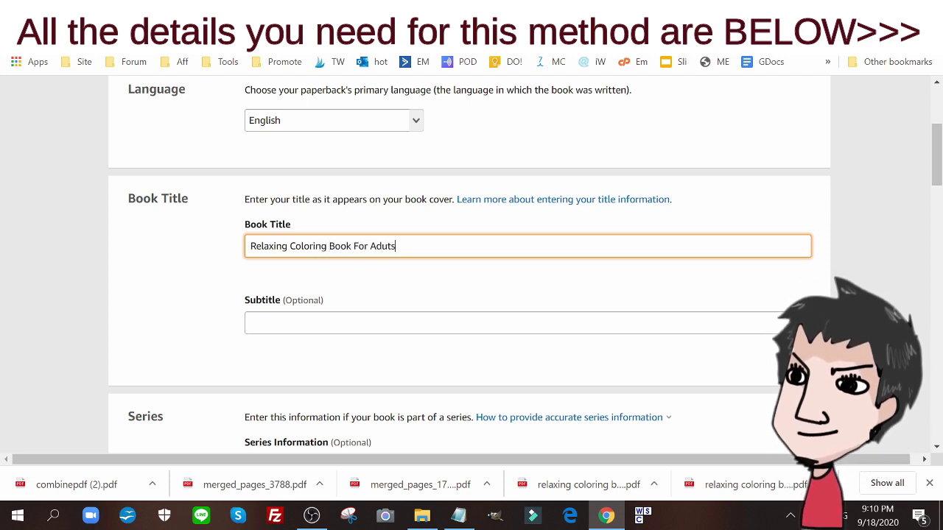
pyautogui.press('BackSpace')
pyautogui.press('BackSpace')
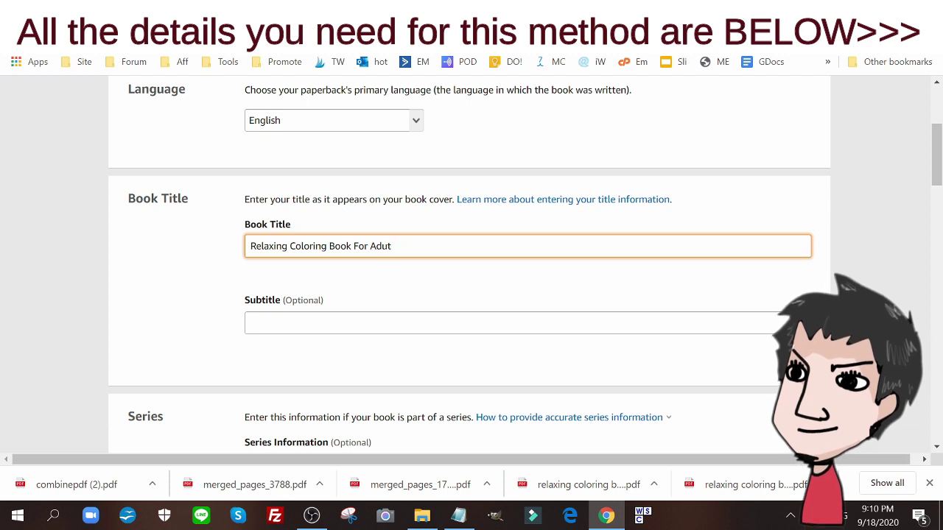
pyautogui.write('lts')
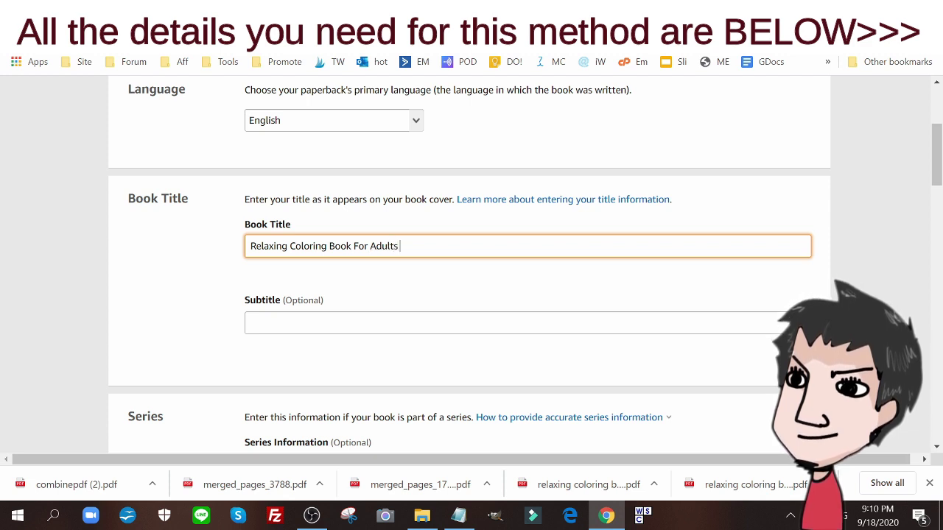
# Enter the subtitle 'Extremely Chill Relaxing Coloring Book For Adults'.
pyautogui.click(329, 323)
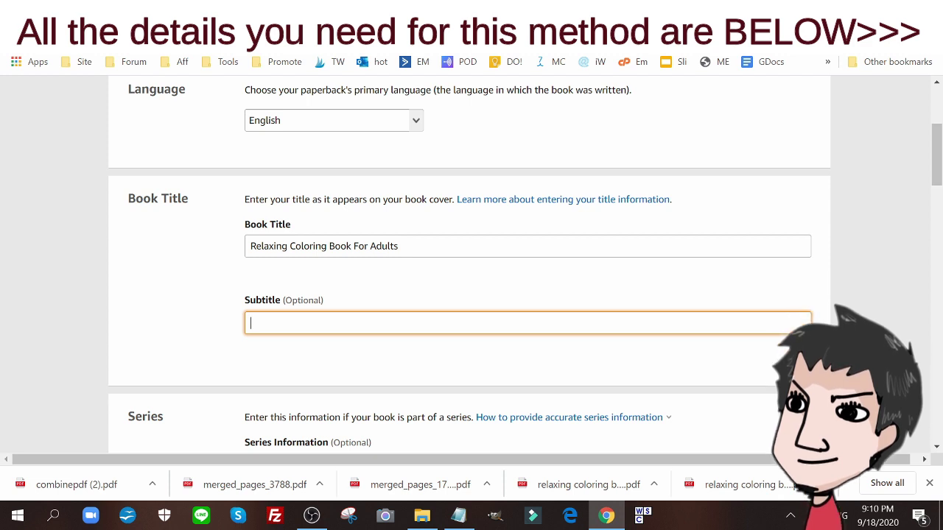
pyautogui.write('Ex')
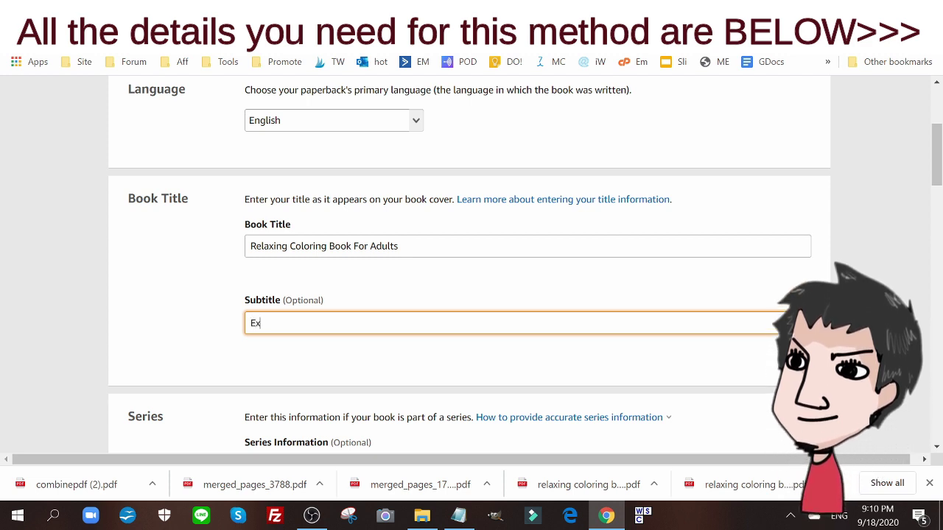
pyautogui.write('tremely')
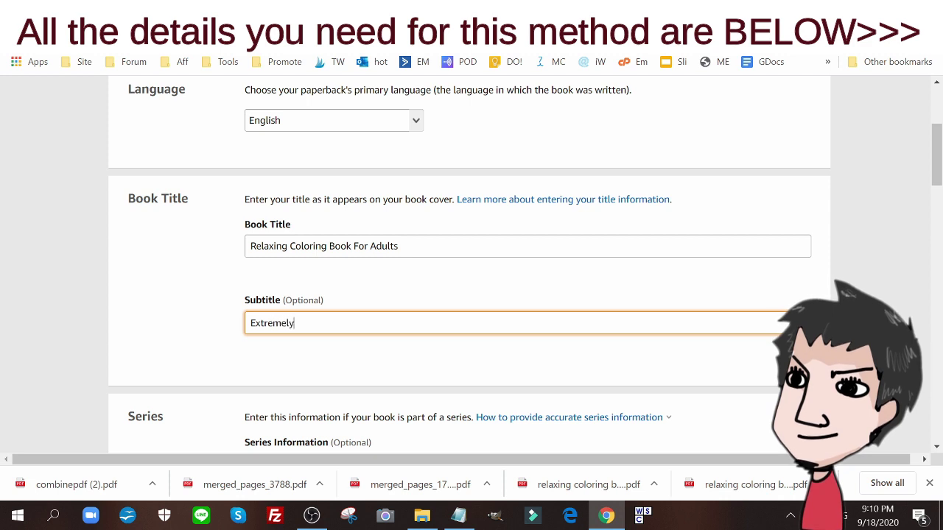
pyautogui.write(' Chi')
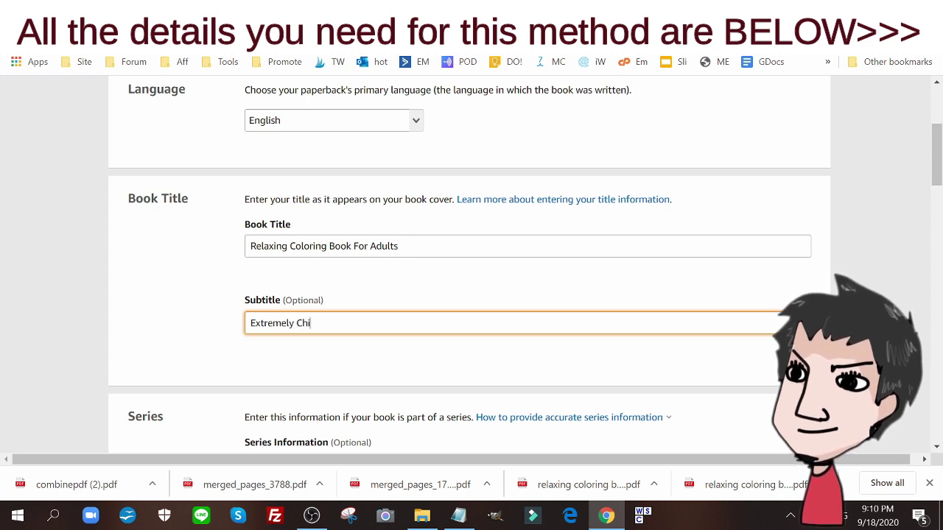
pyautogui.write('ll Rev')
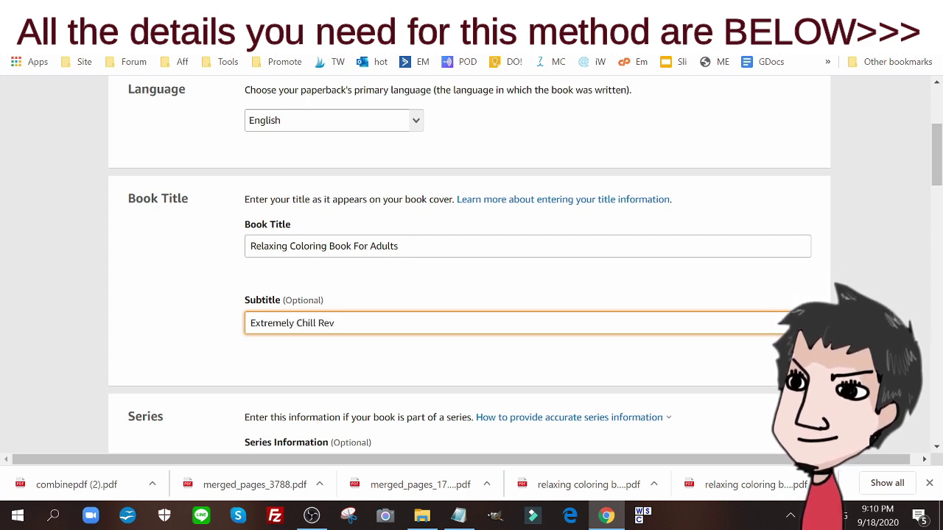
pyautogui.press('BackSpace')
pyautogui.write('laxing')
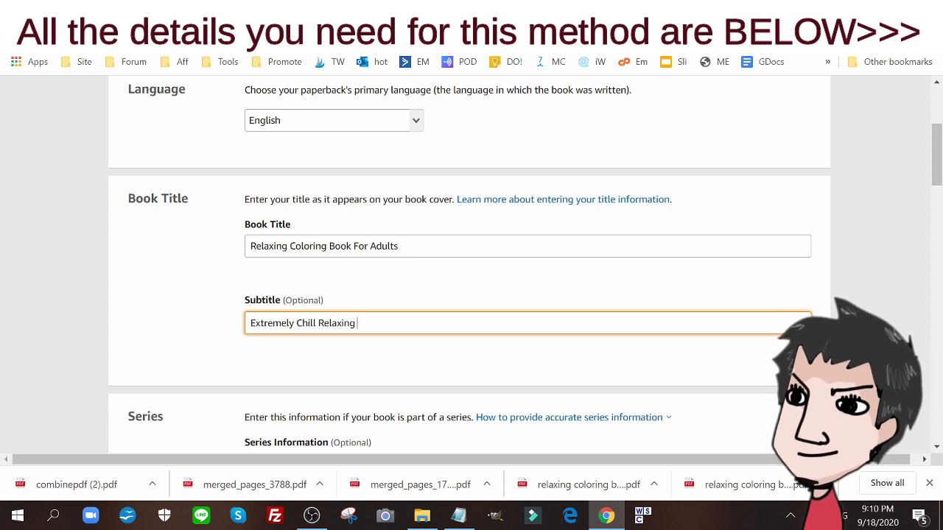
pyautogui.write(' C')
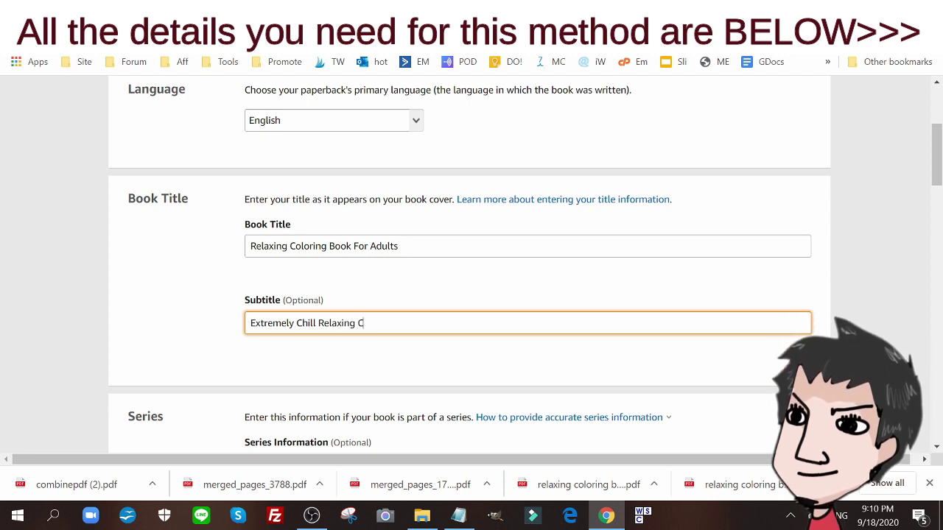
pyautogui.write('oloring Book Vo')
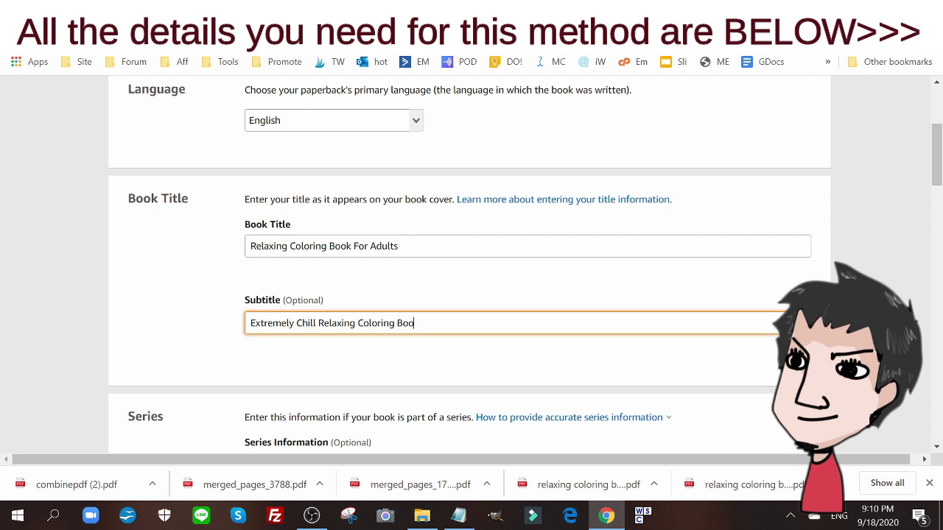
pyautogui.press('BackSpace')
pyautogui.press('BackSpace')
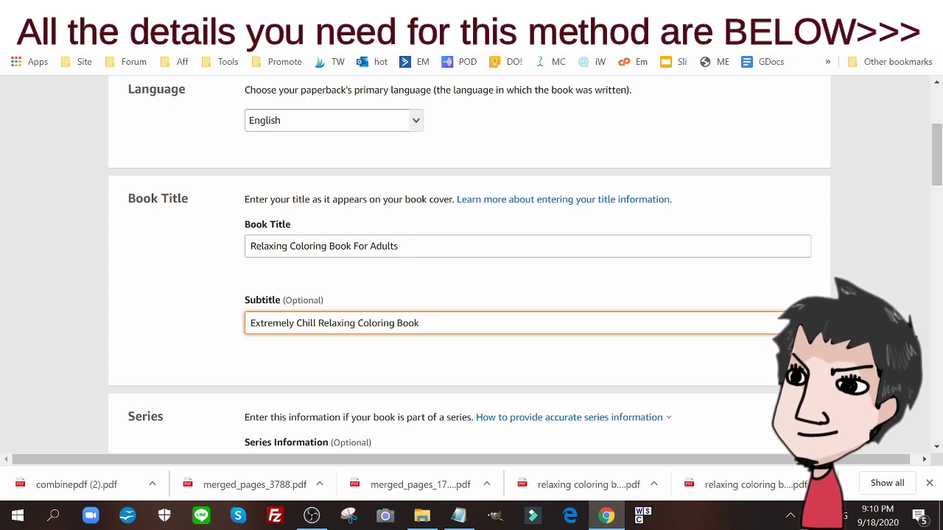
pyautogui.write('For Adults')
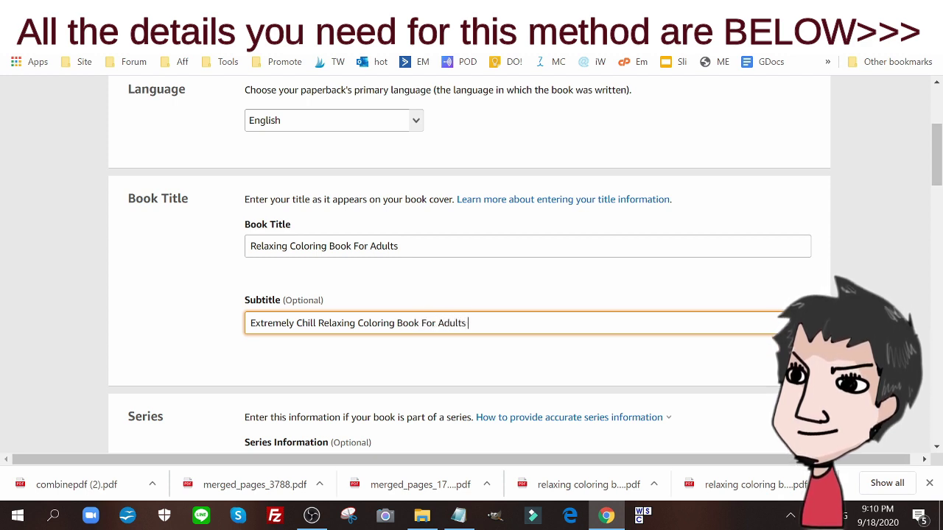
# Type the description 'Simple little relaxing coloring book for adults to help you chill out and enjoy your day.'.
pyautogui.scroll(-3, 361, 257)
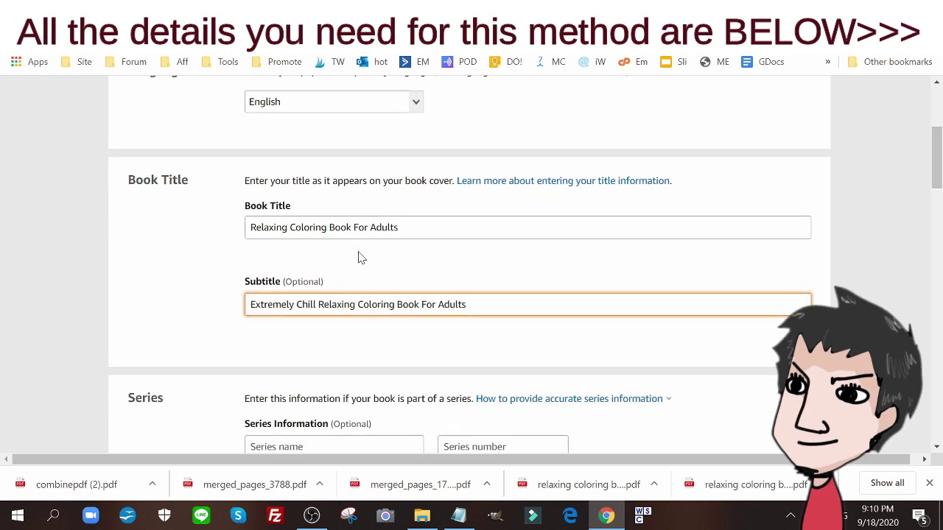
pyautogui.scroll(1, 286, 147)
pyautogui.scroll(1, 302, 192)
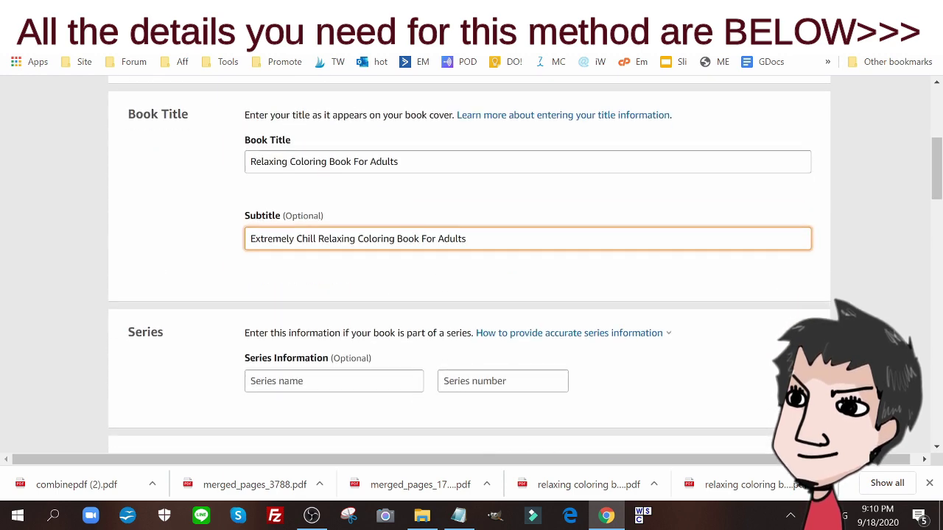
pyautogui.scroll(-3, 331, 237)
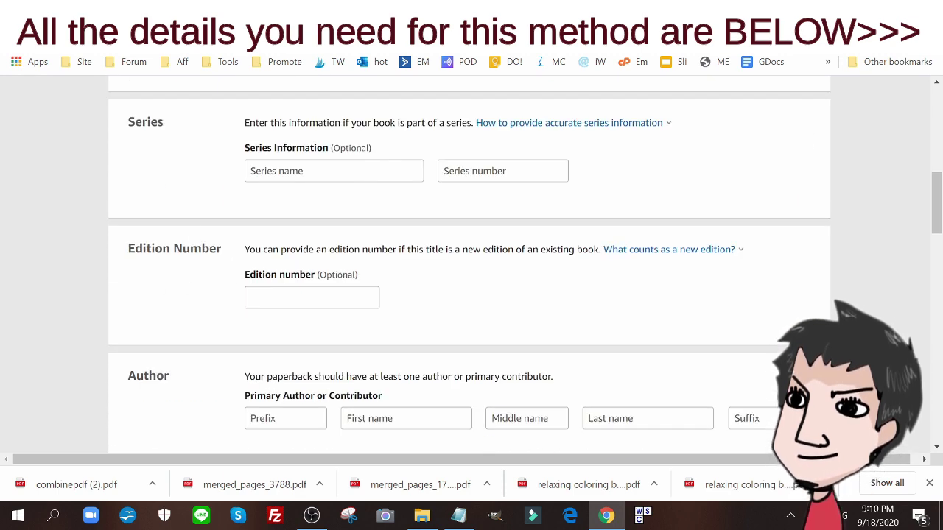
pyautogui.scroll(-3, 398, 210)
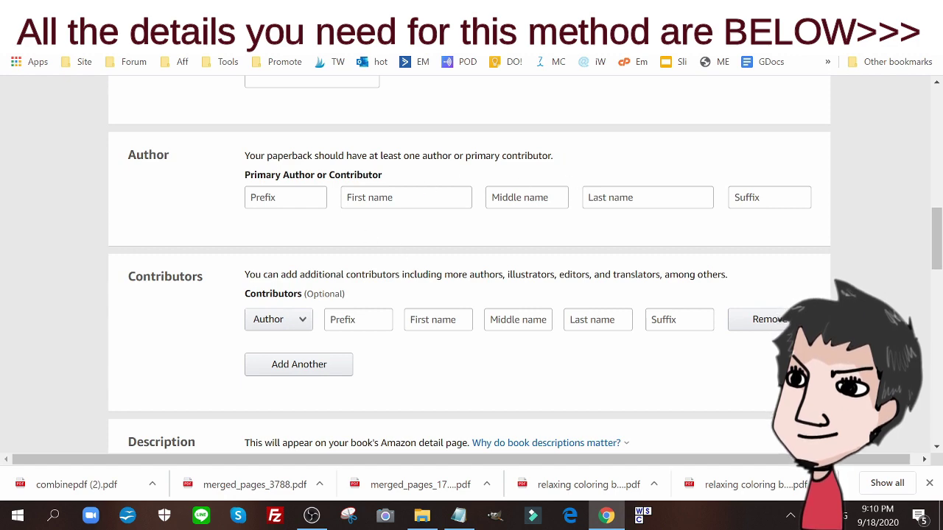
pyautogui.scroll(-2, 569, 193)
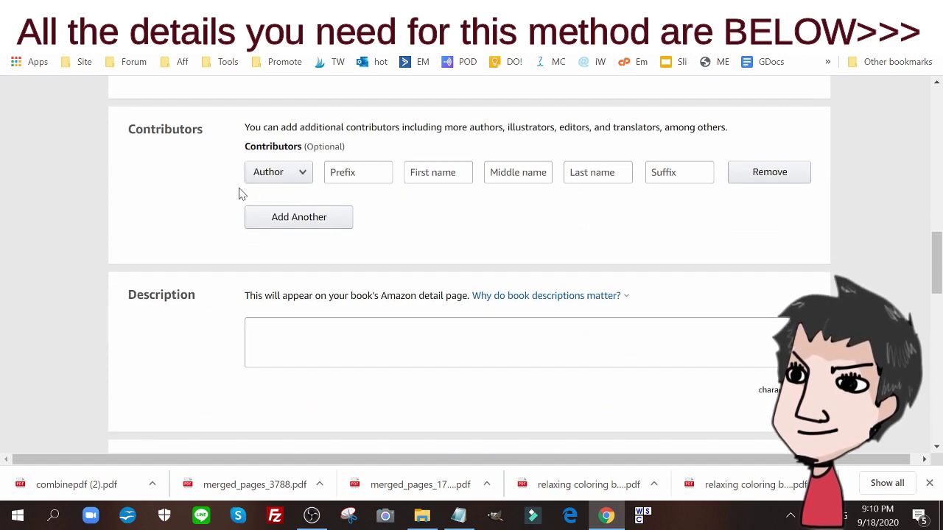
pyautogui.scroll(-1, 226, 124)
pyautogui.scroll(2, 105, 196)
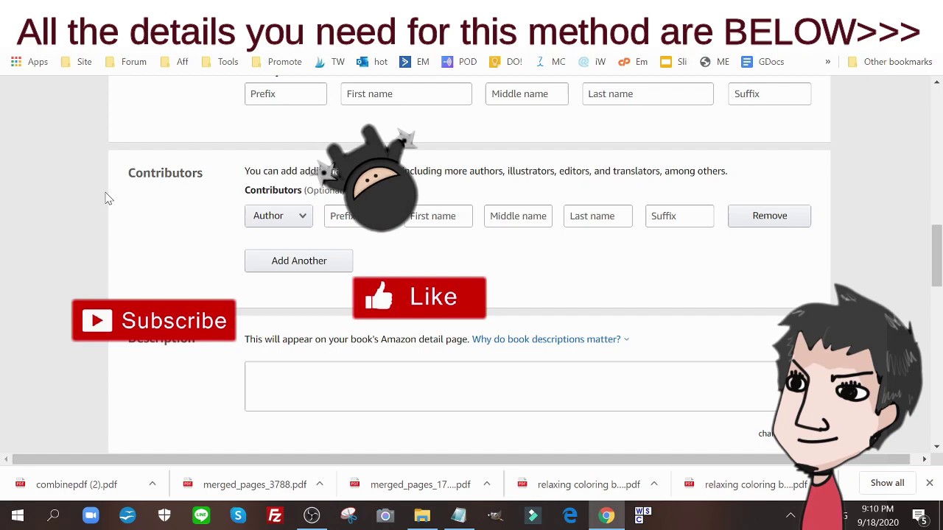
pyautogui.scroll(-3, 495, 231)
pyautogui.click(249, 184)
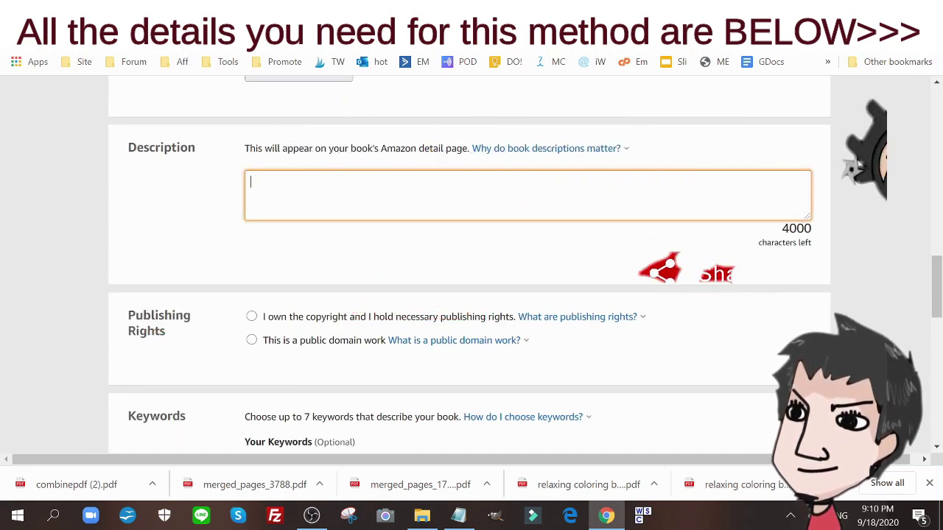
pyautogui.write('Simpl')
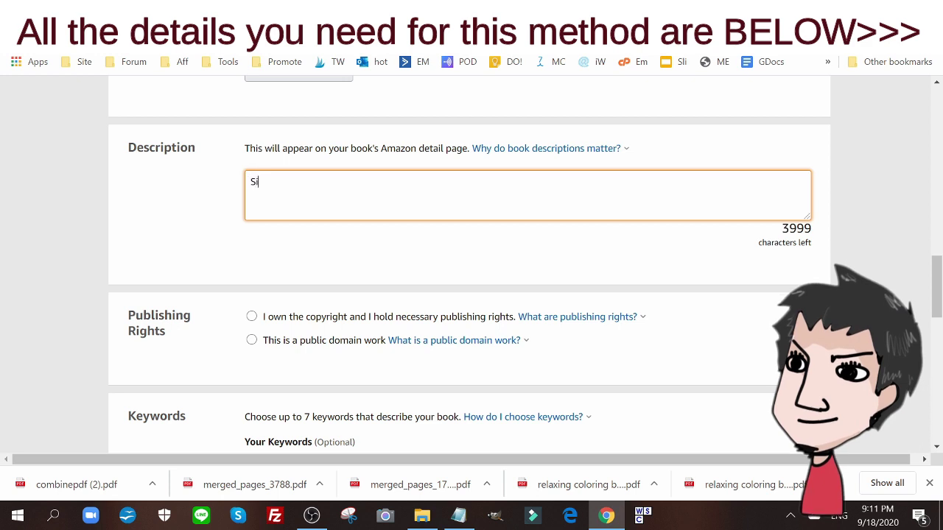
pyautogui.write('e litt')
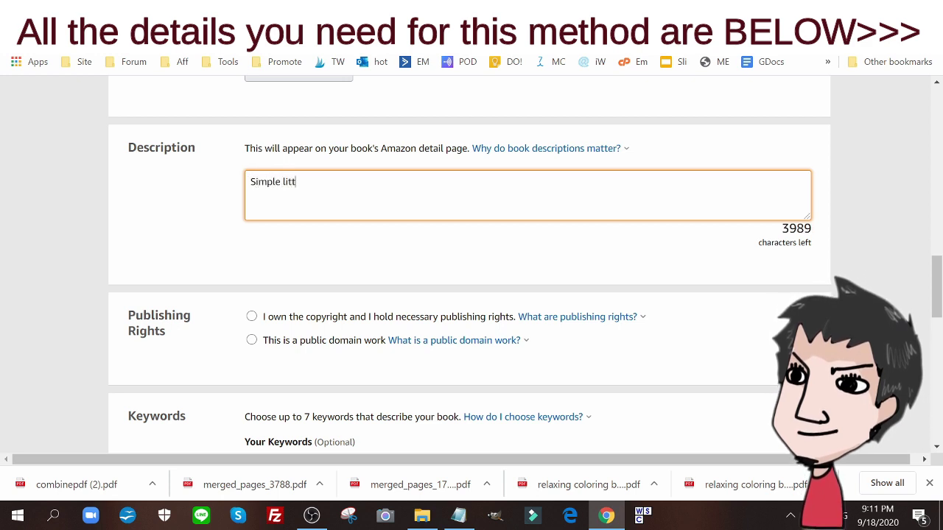
pyautogui.write('le relaxing ')
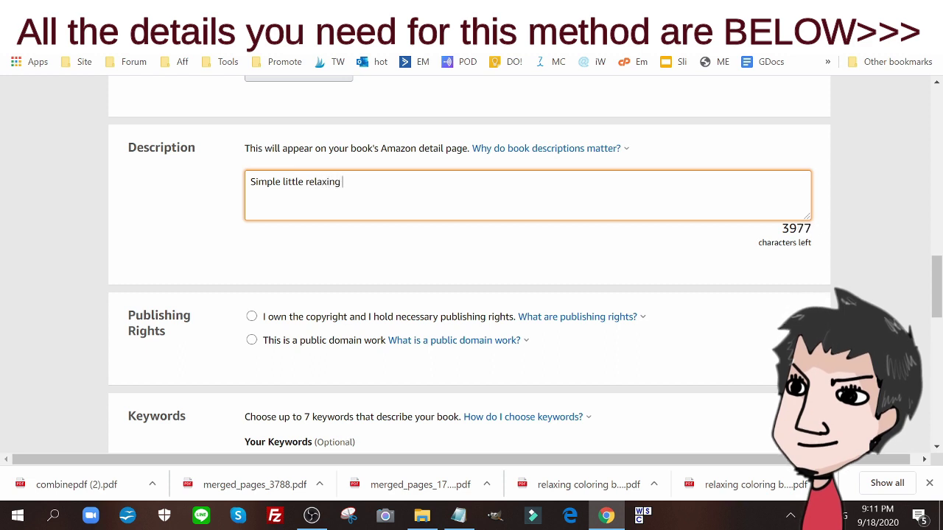
pyautogui.write('coloring boo')
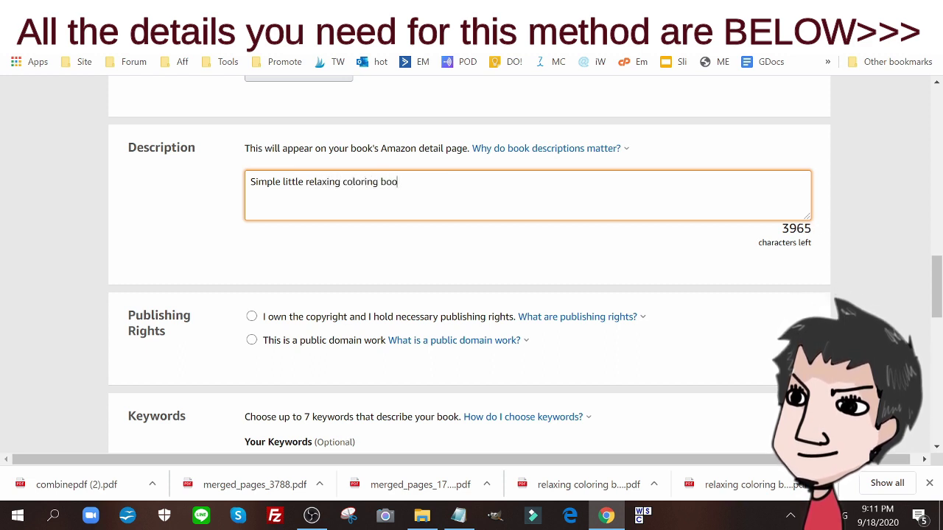
pyautogui.write('k for adults to')
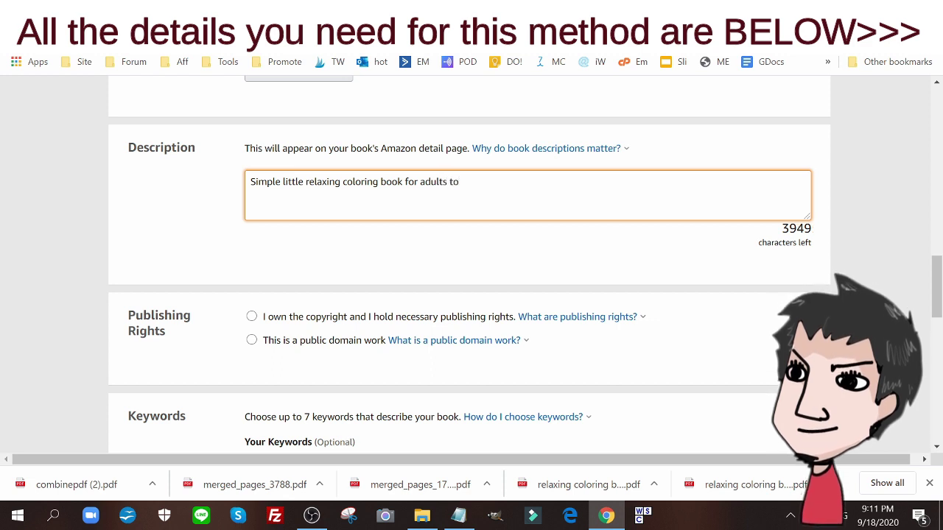
pyautogui.write(' help you ')
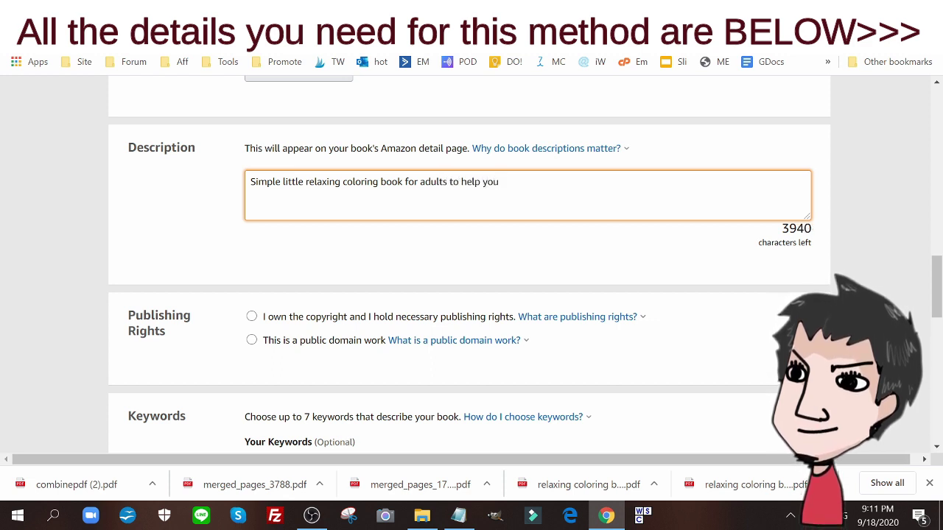
pyautogui.write('chill out')
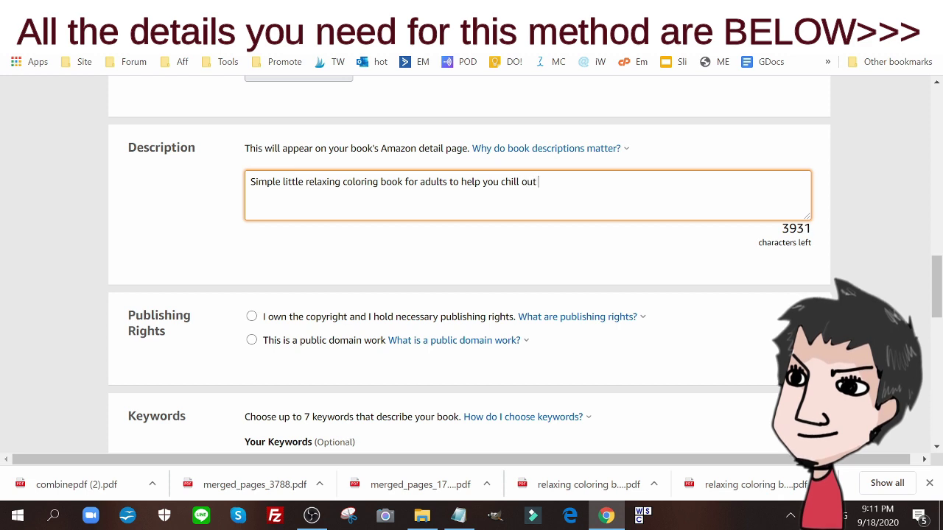
pyautogui.write(' and enho')
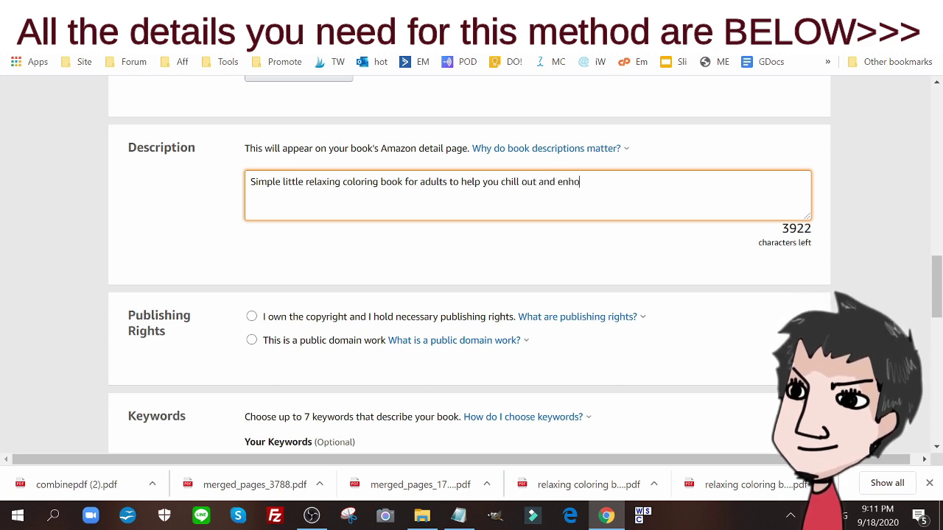
pyautogui.press('BackSpace')
pyautogui.press('BackSpace')
pyautogui.write('joy your ')
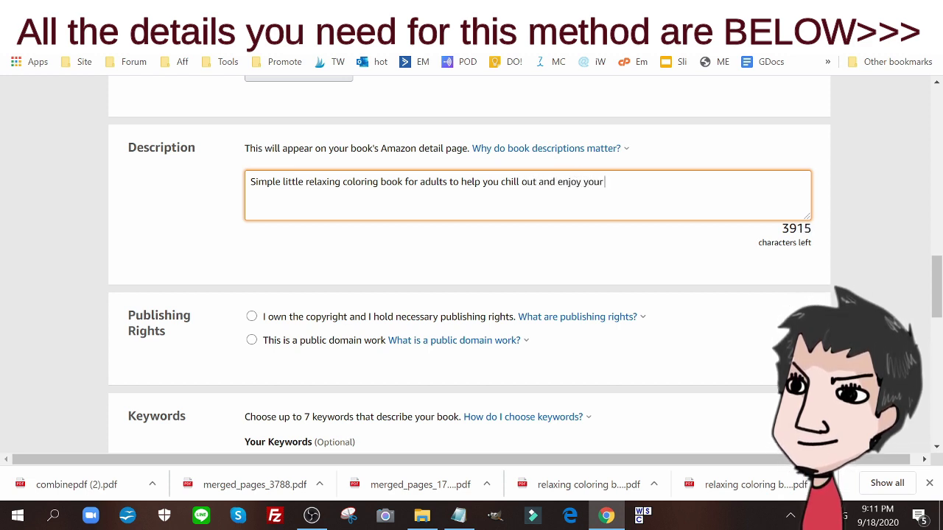
pyautogui.write('day.')
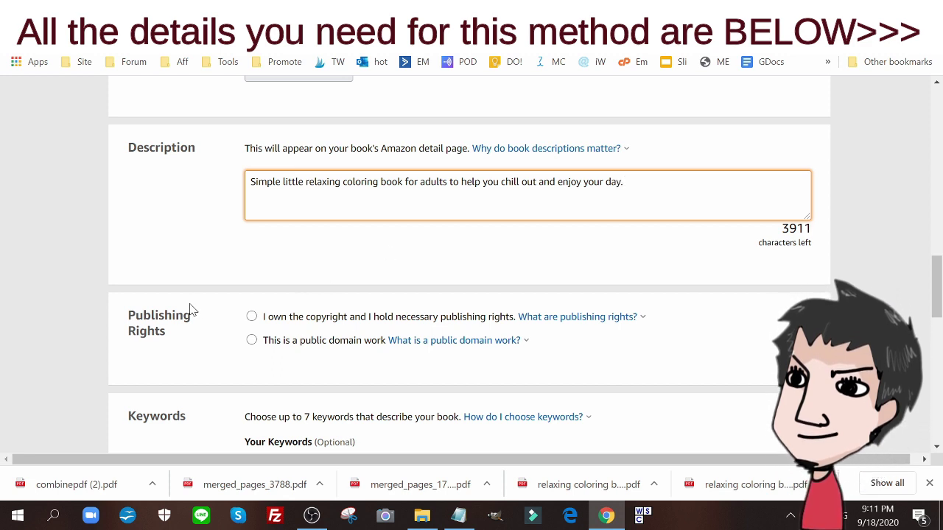
# Confirm copyright ownership and paste 'relaxing coloring book for adults' as the first keyword.
pyautogui.click(267, 317)
pyautogui.scroll(-3, 403, 256)
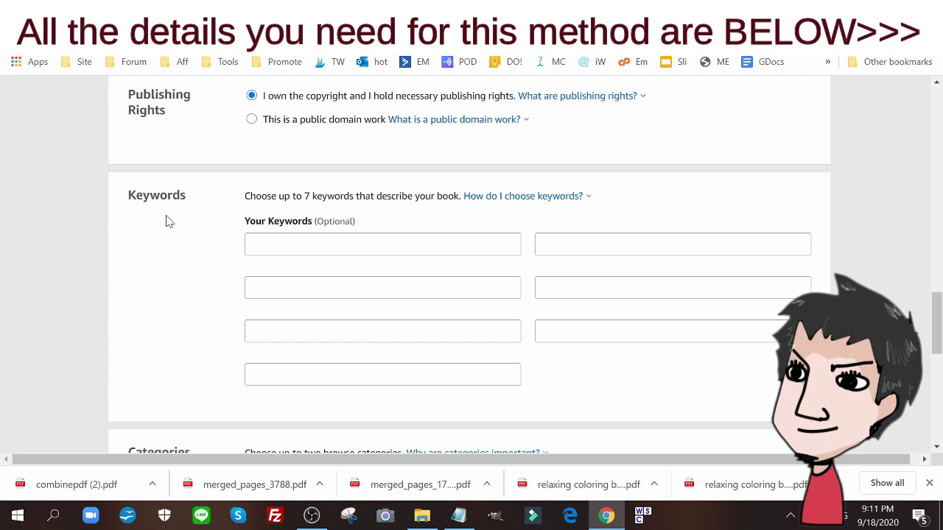
pyautogui.scroll(3, 410, 238)
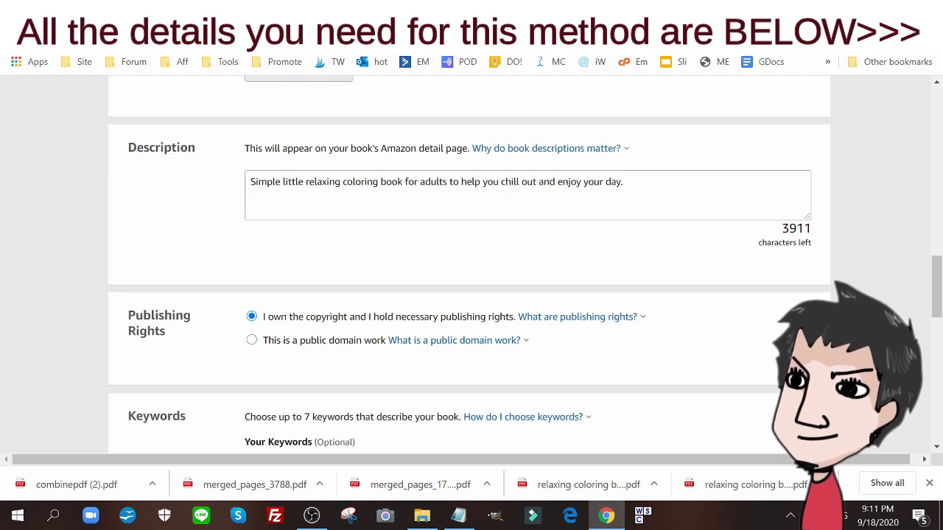
pyautogui.moveTo(305, 182); pyautogui.dragTo(447, 182)
pyautogui.rightClick(439, 184)
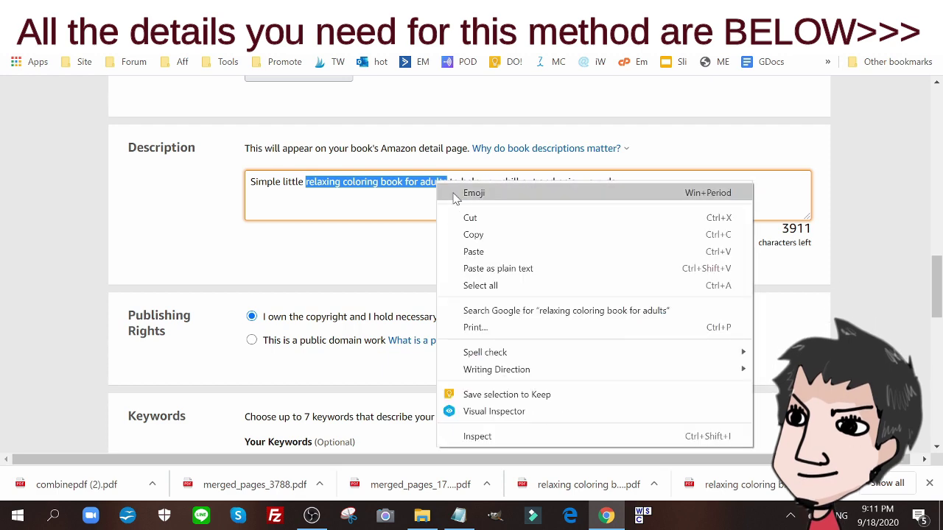
pyautogui.click(464, 233)
pyautogui.scroll(-6, 442, 248)
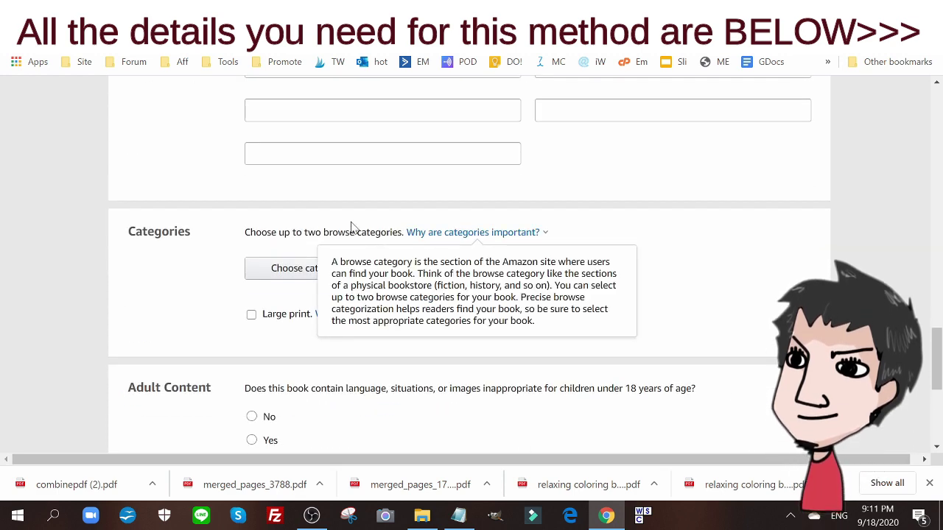
pyautogui.scroll(2, 353, 228)
pyautogui.click(335, 171)
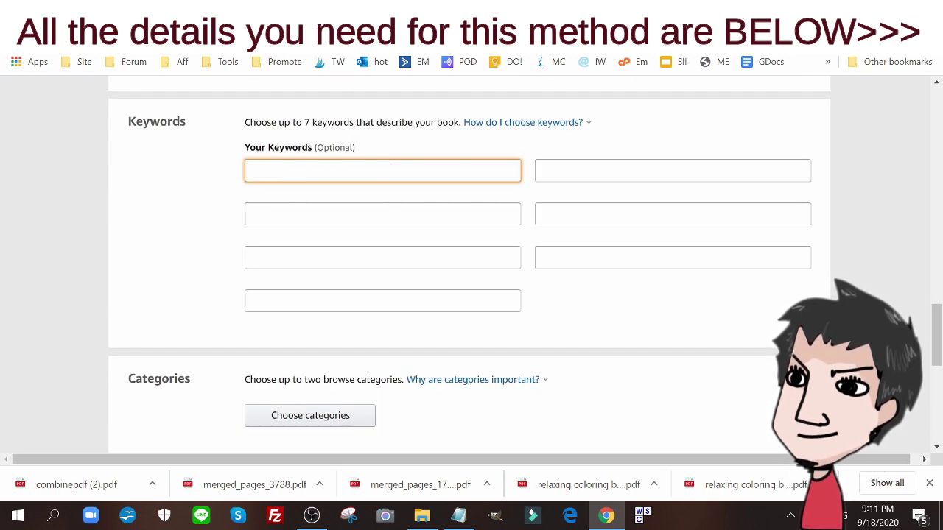
pyautogui.hotkey('ctrl', 'v')
# Add keywords 'relaxing coloring book' and 'relax coloring book for adults'.
pyautogui.click(582, 170)
pyautogui.hotkey('ctrl', 'v')
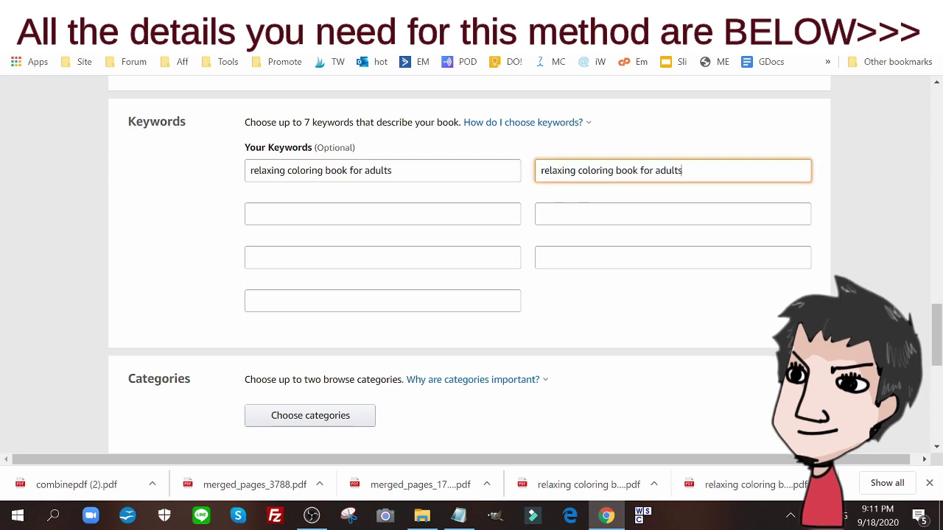
pyautogui.moveTo(633, 170); pyautogui.dragTo(683, 170)
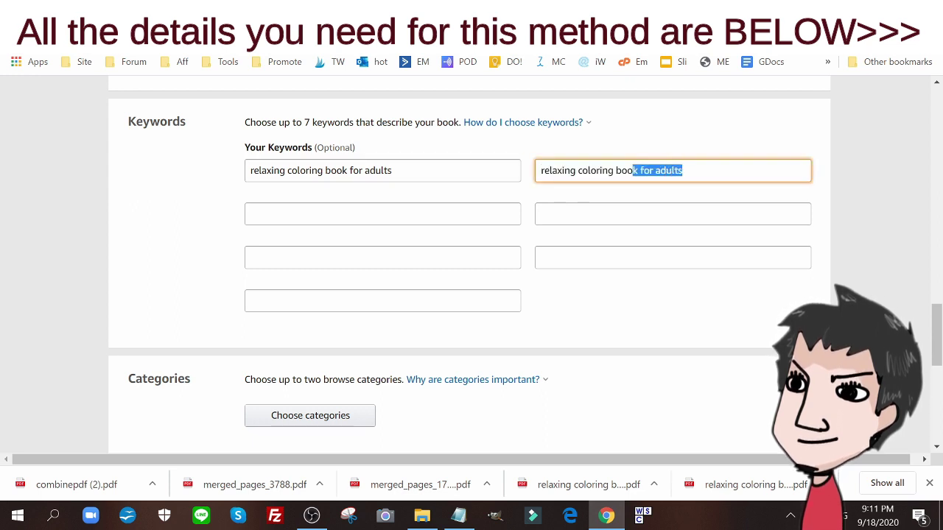
pyautogui.press('BackSpace')
pyautogui.click(662, 210)
pyautogui.hotkey('ctrl', 'v')
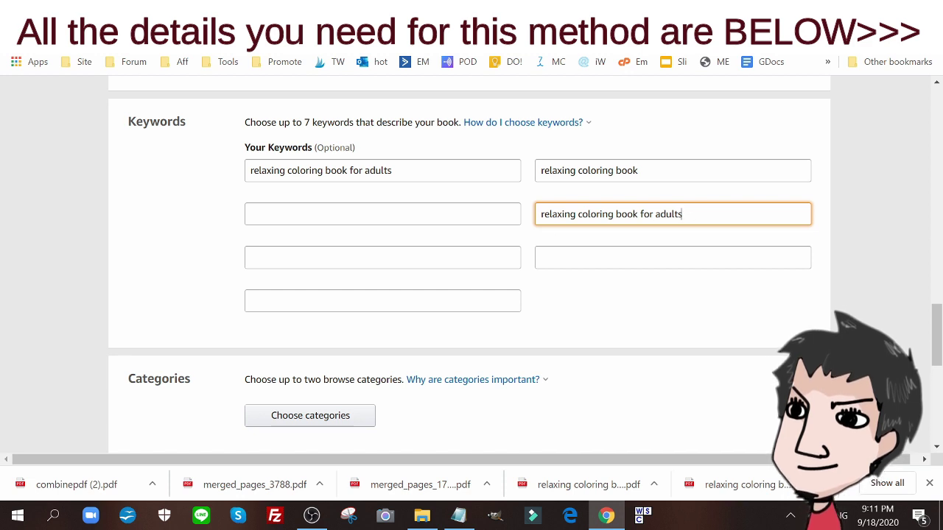
pyautogui.moveTo(562, 214); pyautogui.dragTo(575, 214)
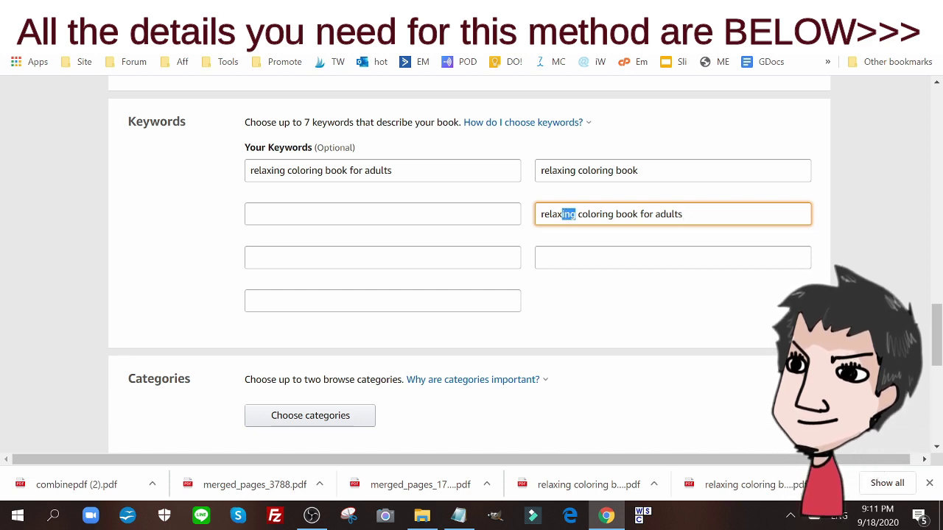
pyautogui.press('BackSpace')
# Add keywords 'relaxing coloring book for seniors' and 'coloring book for seniors'.
pyautogui.click(354, 214)
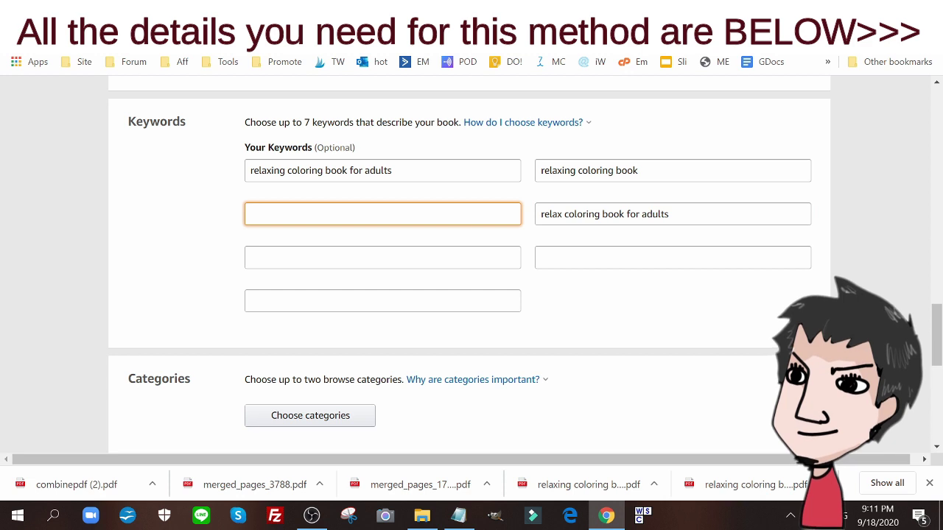
pyautogui.hotkey('ctrl', 'v')
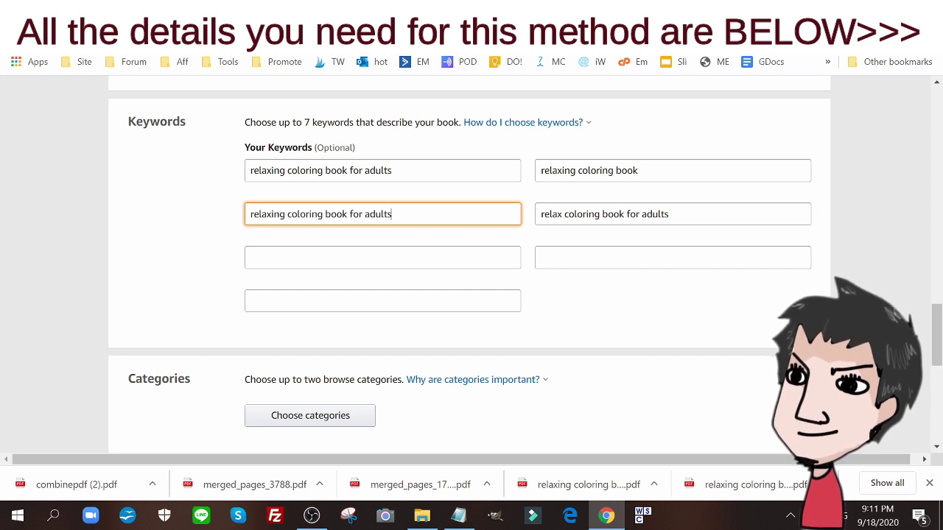
pyautogui.press('BackSpace')
pyautogui.press('BackSpace')
pyautogui.press('BackSpace')
pyautogui.press('BackSpace')
pyautogui.press('BackSpace')
pyautogui.press('BackSpace')
pyautogui.write('se')
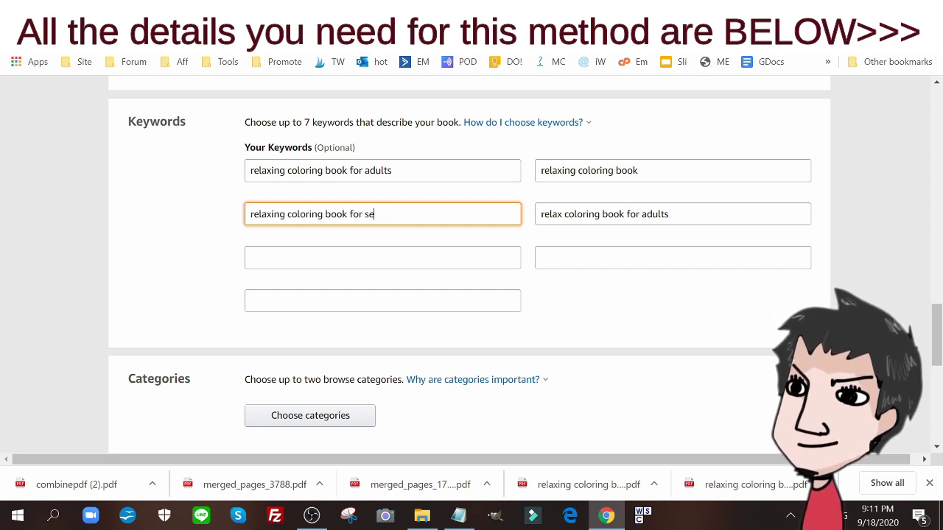
pyautogui.write('nio')
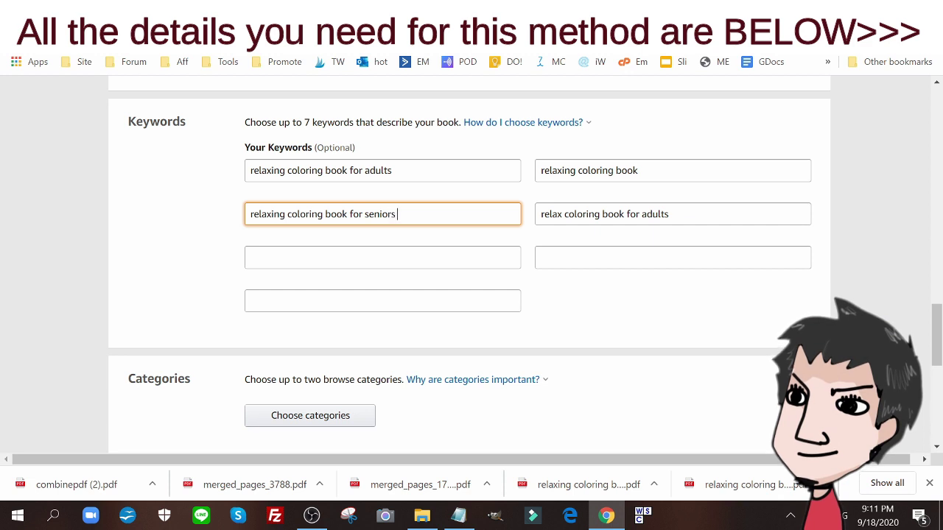
pyautogui.write('rs')
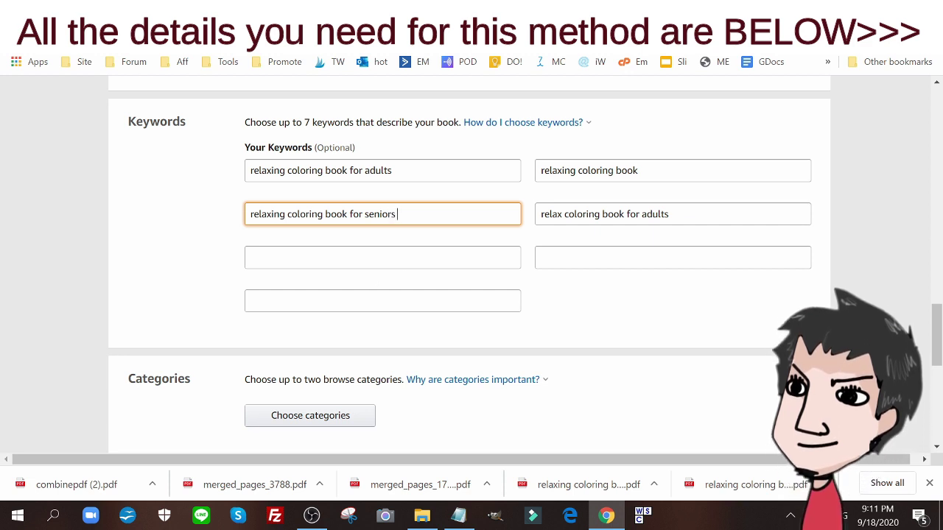
pyautogui.click(373, 258)
pyautogui.hotkey('ctrl', 'v')
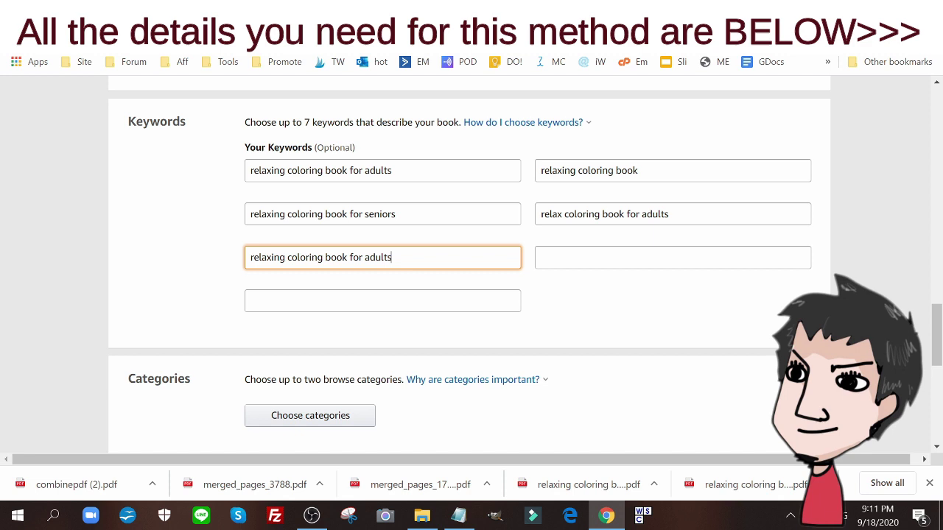
pyautogui.press('BackSpace')
pyautogui.press('BackSpace')
pyautogui.press('BackSpace')
pyautogui.press('BackSpace')
pyautogui.press('BackSpace')
pyautogui.write('seniors')
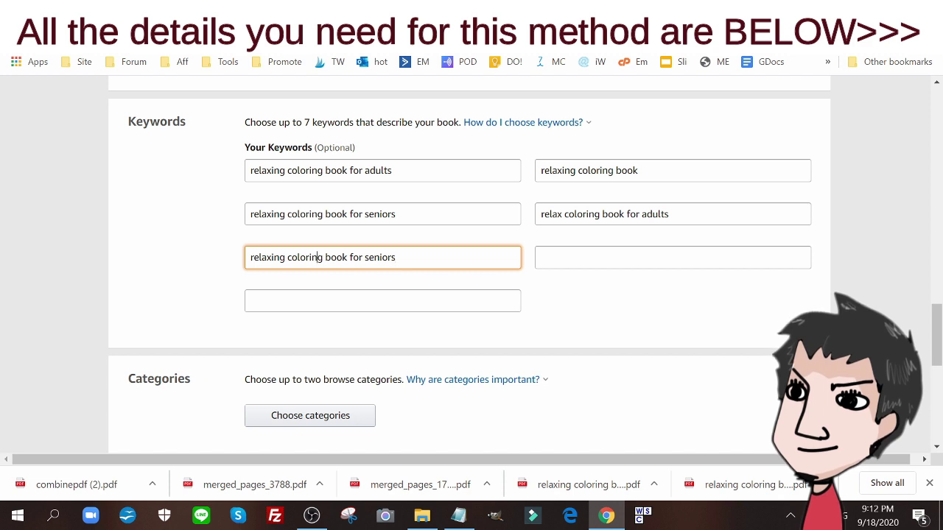
pyautogui.click(287, 257)
pyautogui.press('BackSpace')
pyautogui.press('BackSpace')
pyautogui.press('BackSpace')
pyautogui.press('BackSpace')
pyautogui.press('BackSpace')
pyautogui.press('BackSpace')
pyautogui.press('BackSpace')
pyautogui.press('BackSpace')
pyautogui.press('BackSpace')
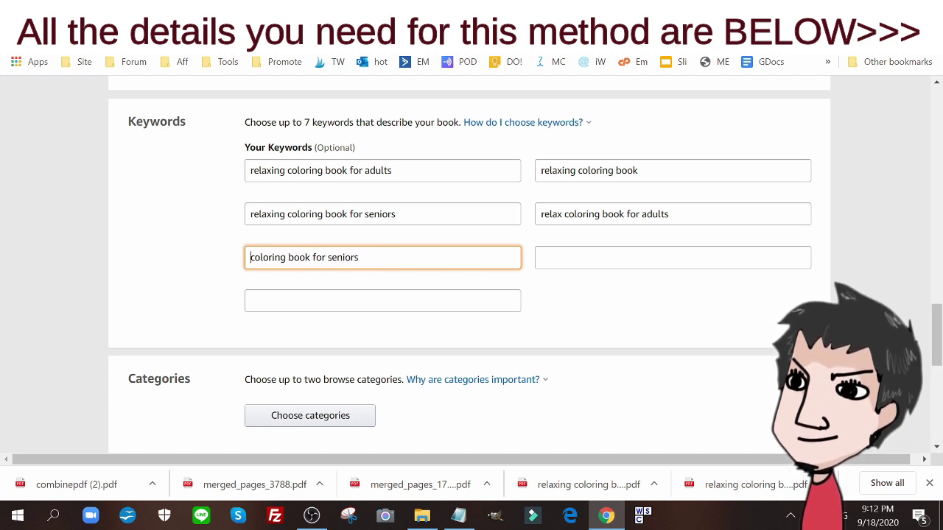
# Add the final keywords 'coloring book for girls' and 'coloring book'.
pyautogui.click(545, 259)
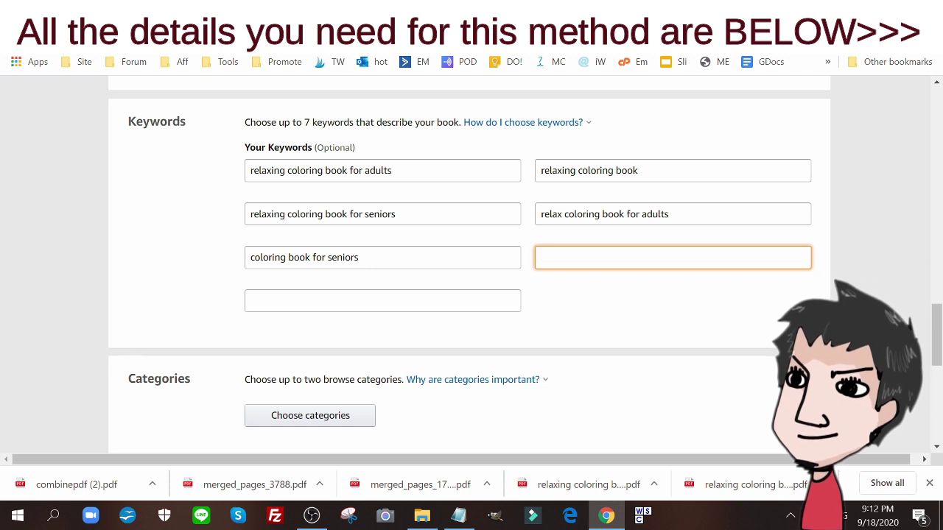
pyautogui.hotkey('ctrl', 'v')
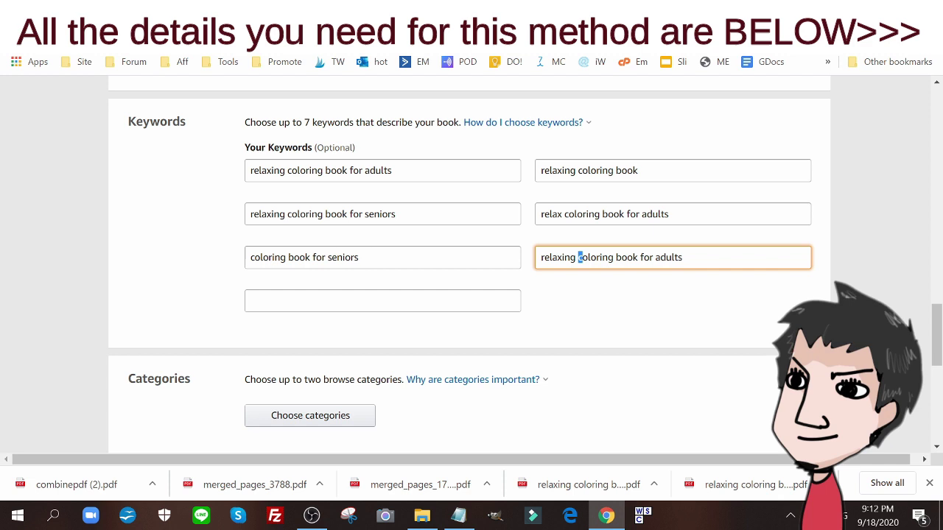
pyautogui.moveTo(582, 257); pyautogui.dragTo(541, 257)
pyautogui.press('BackSpace')
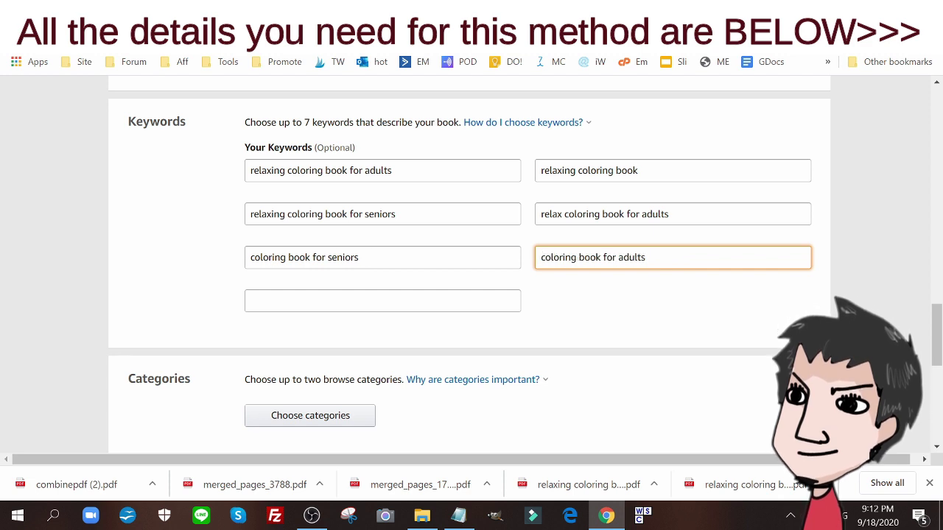
pyautogui.doubleClick(620, 257)
pyautogui.write('girls')
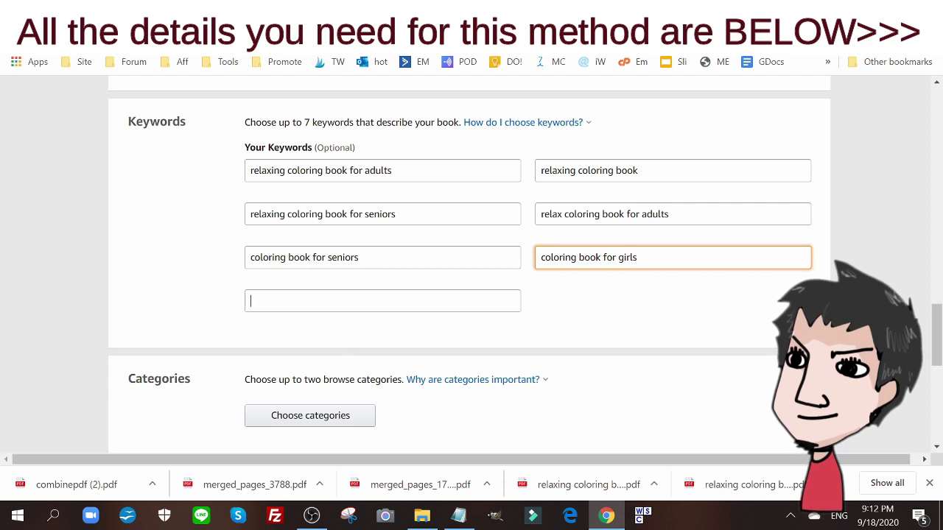
pyautogui.click(250, 301)
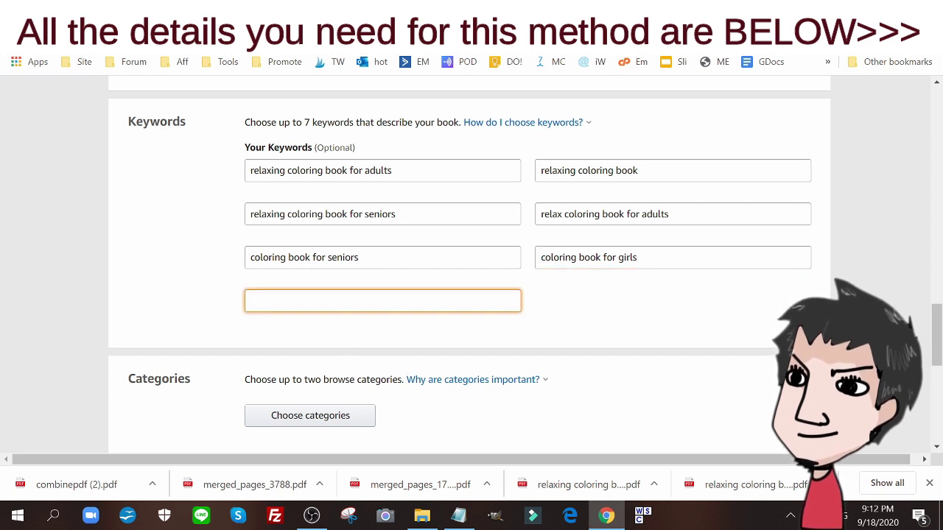
pyautogui.hotkey('ctrl', 'v')
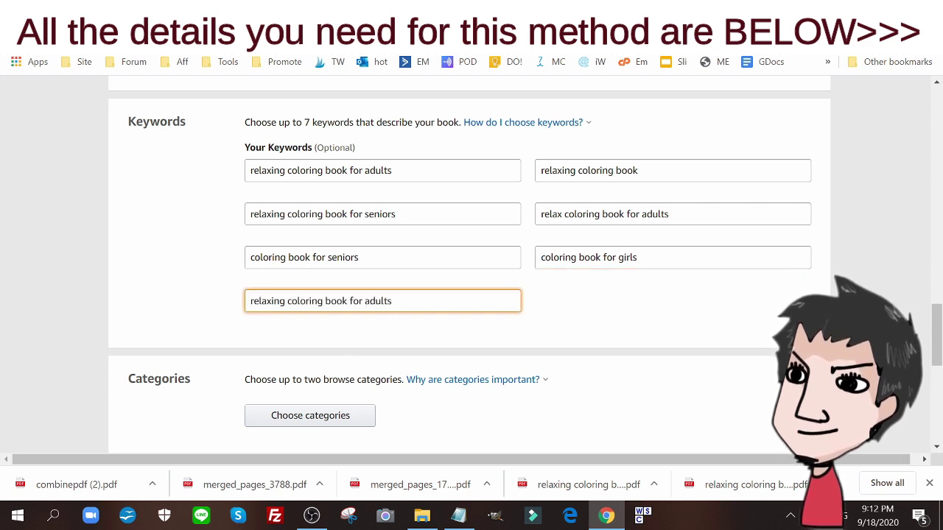
pyautogui.moveTo(349, 300); pyautogui.dragTo(392, 300)
pyautogui.press('BackSpace')
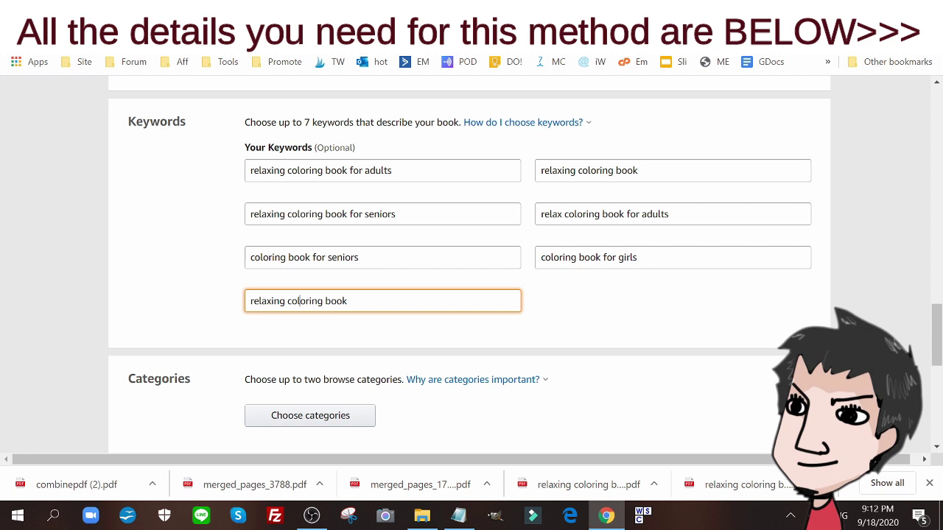
pyautogui.press('BackSpace')
pyautogui.press('BackSpace')
pyautogui.press('BackSpace')
pyautogui.press('BackSpace')
pyautogui.press('BackSpace')
pyautogui.press('BackSpace')
pyautogui.press('BackSpace')
pyautogui.press('BackSpace')
pyautogui.press('BackSpace')
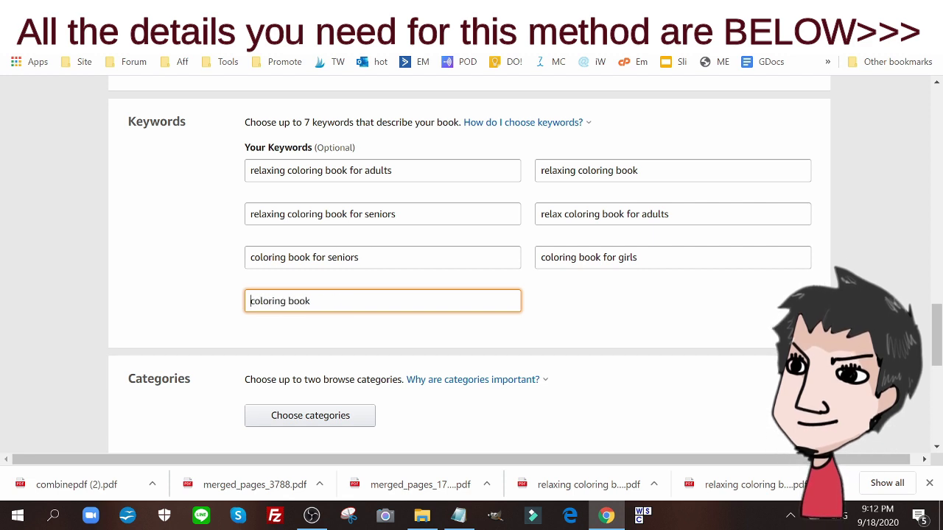
pyautogui.scroll(-2, 309, 231)
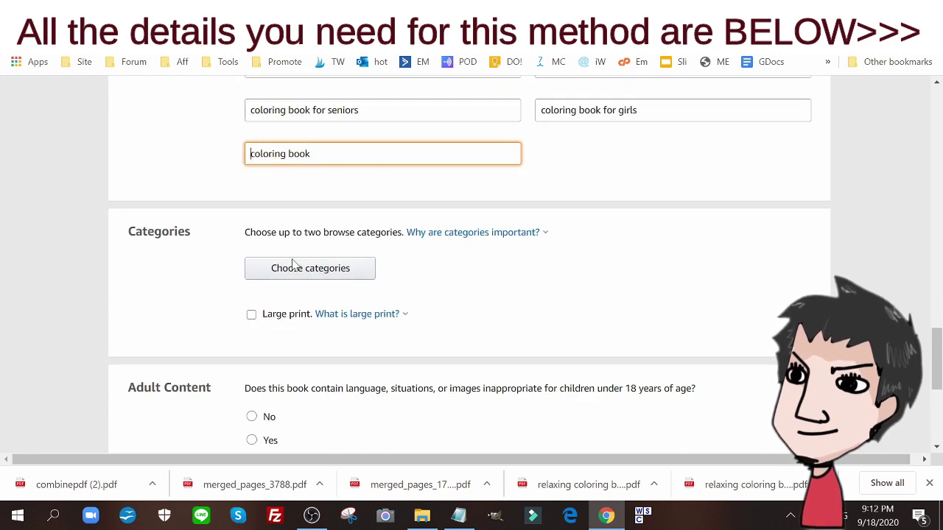
pyautogui.click(324, 314)
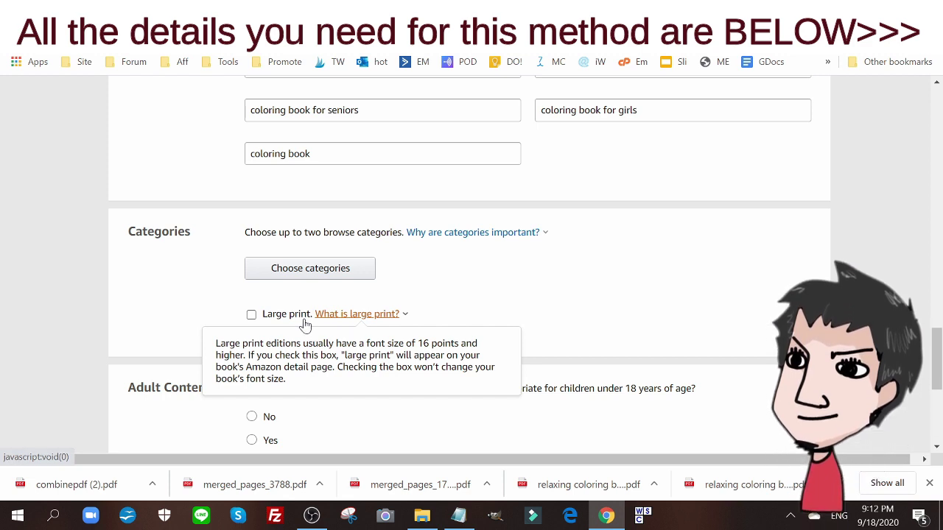
# Mark the book as large print and expand Nonfiction > Crafts & Hobbies in the category chooser.
pyautogui.click(274, 318)
pyautogui.click(295, 269)
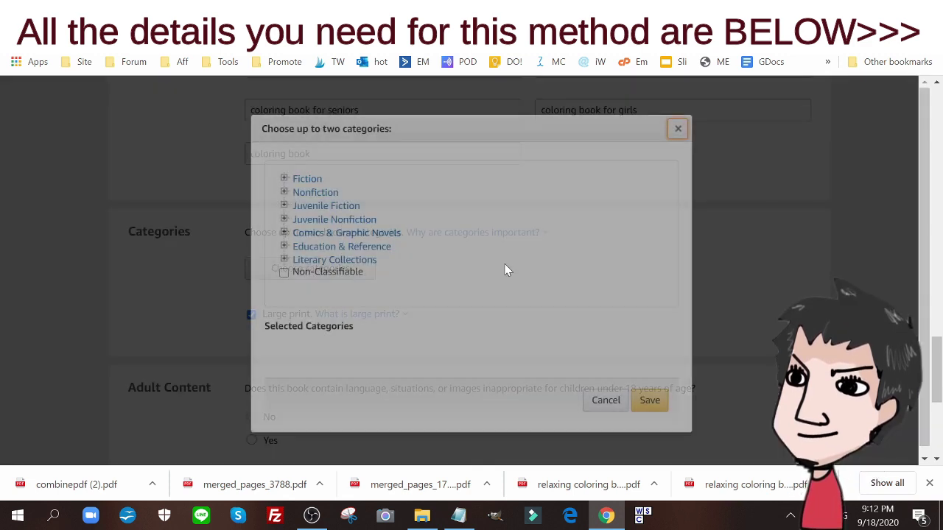
pyautogui.click(316, 193)
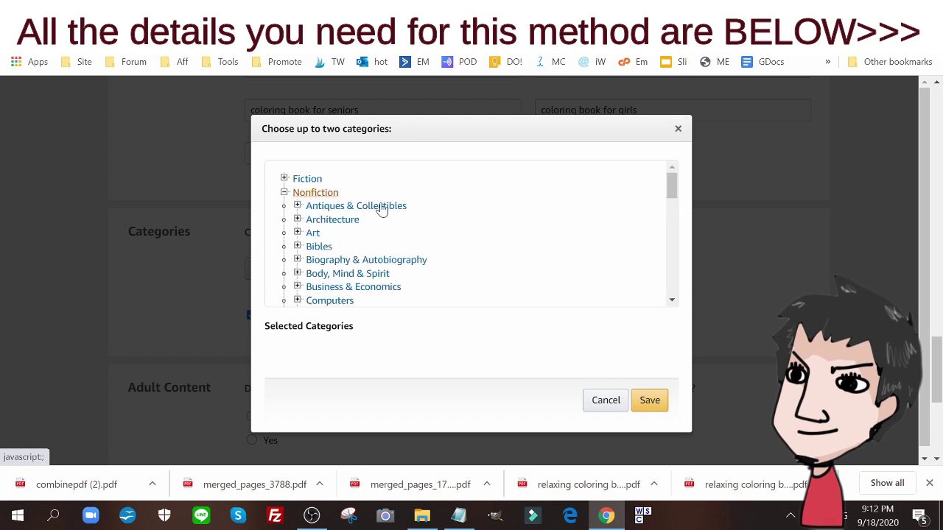
pyautogui.scroll(-3, 438, 219)
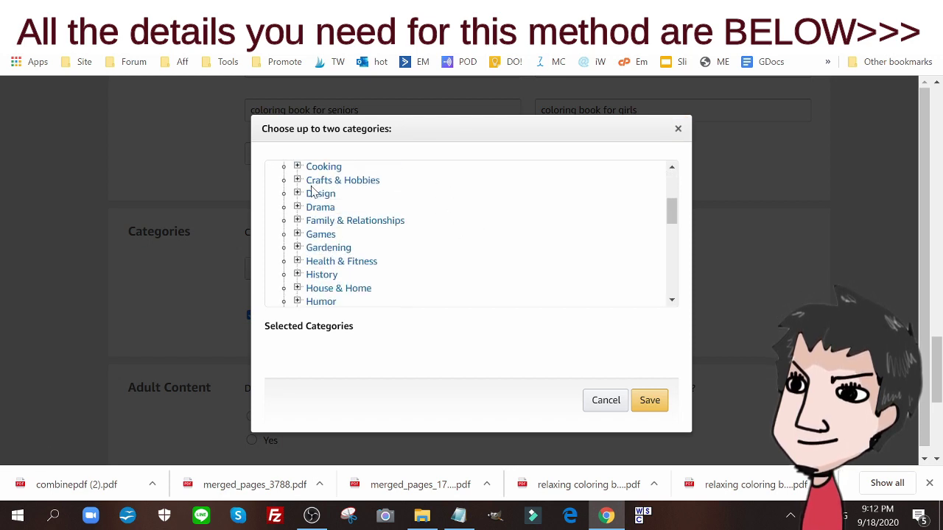
pyautogui.click(336, 182)
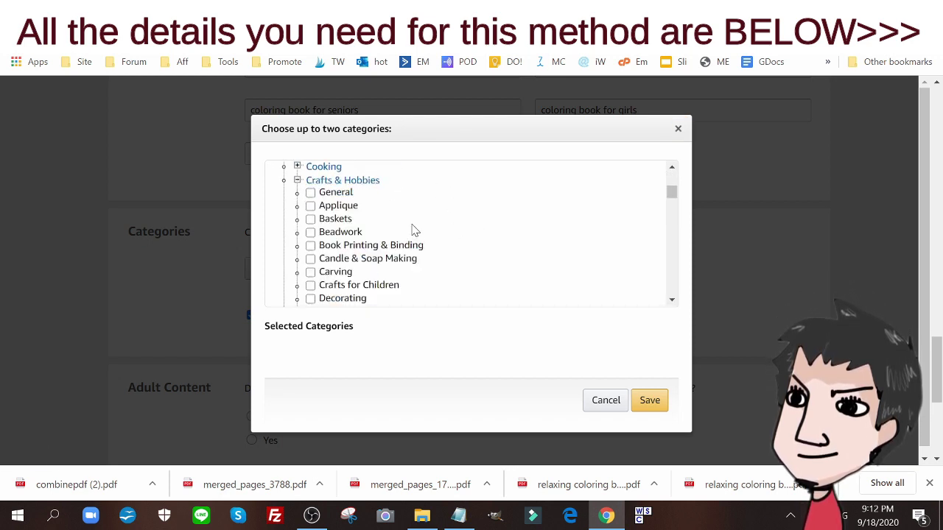
# Browse the Crafts & Hobbies subcategory list, expanding Design along the way.
pyautogui.scroll(-1, 414, 231)
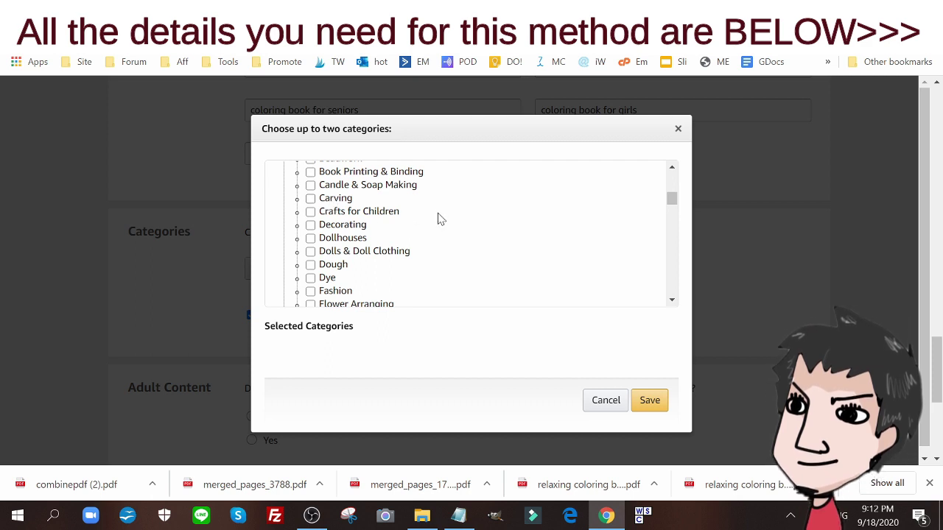
pyautogui.scroll(-2, 437, 219)
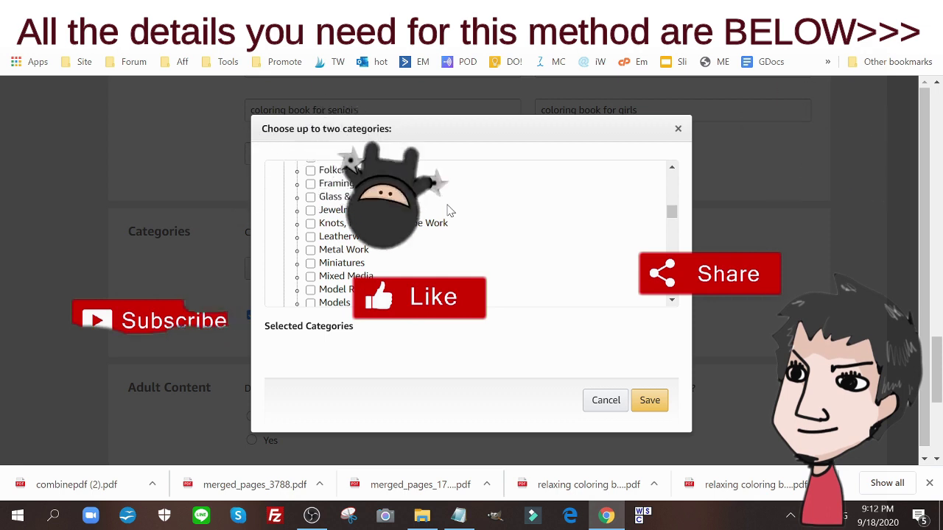
pyautogui.scroll(-1, 444, 211)
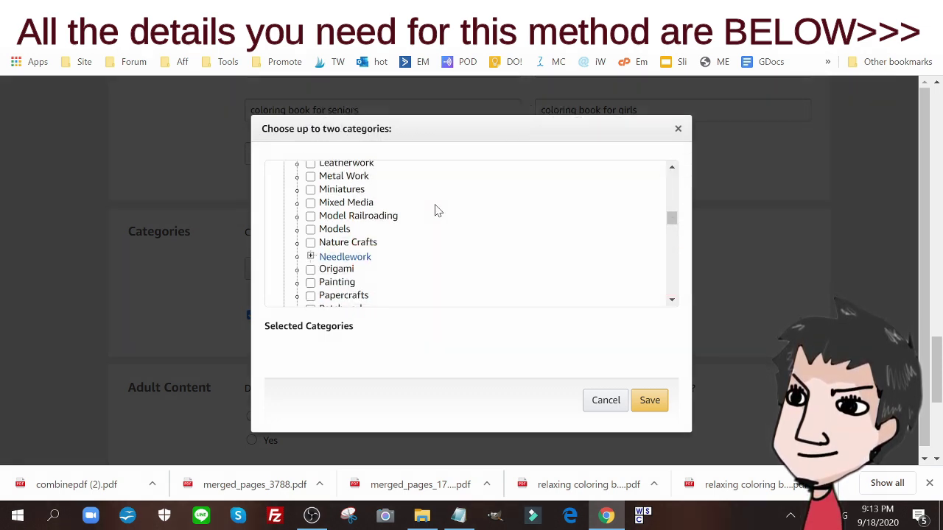
pyautogui.scroll(-1, 435, 211)
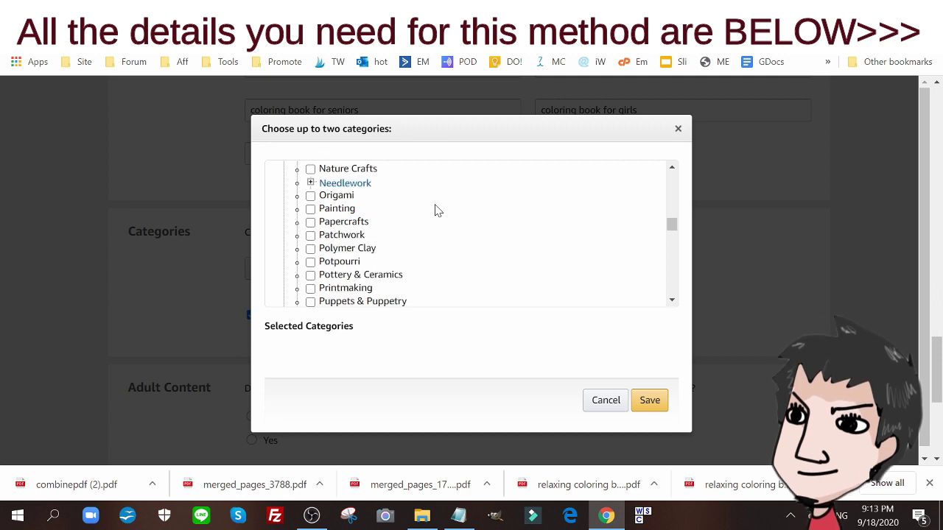
pyautogui.scroll(-1, 435, 211)
pyautogui.scroll(-1, 434, 211)
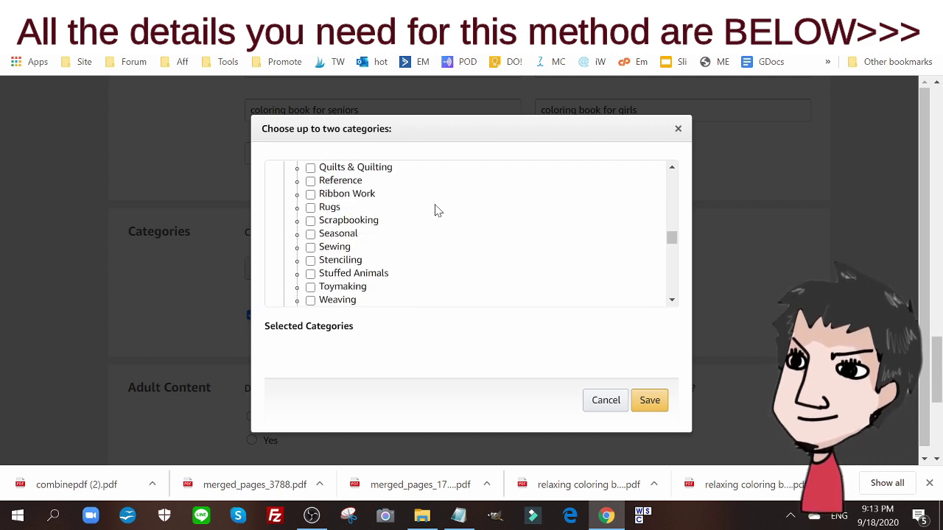
pyautogui.scroll(-1, 435, 211)
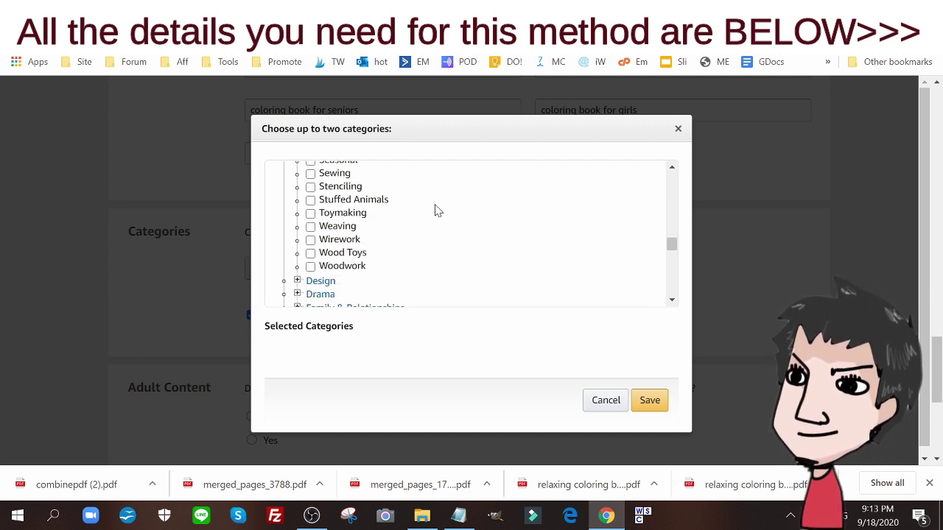
pyautogui.scroll(4, 403, 221)
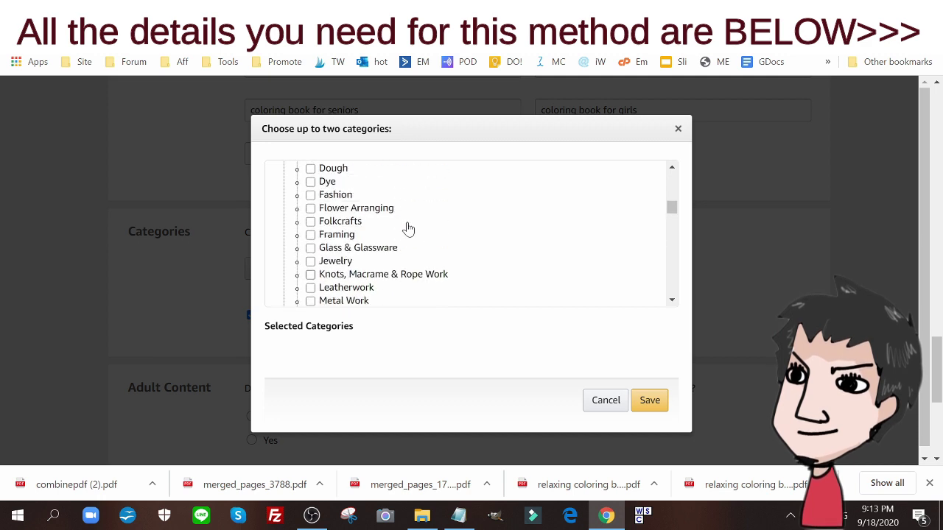
pyautogui.scroll(1, 409, 229)
pyautogui.scroll(1, 464, 219)
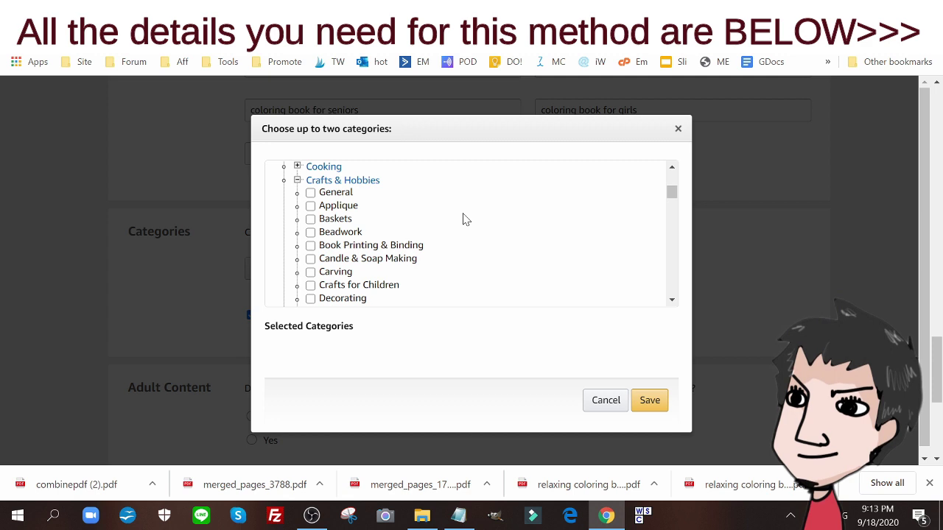
pyautogui.scroll(-2, 408, 219)
pyautogui.scroll(-2, 414, 236)
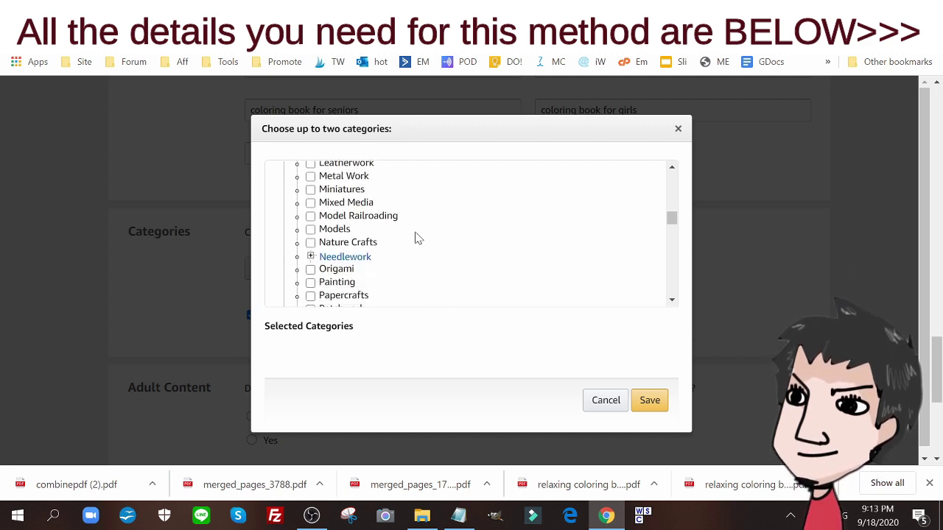
pyautogui.scroll(-1, 416, 237)
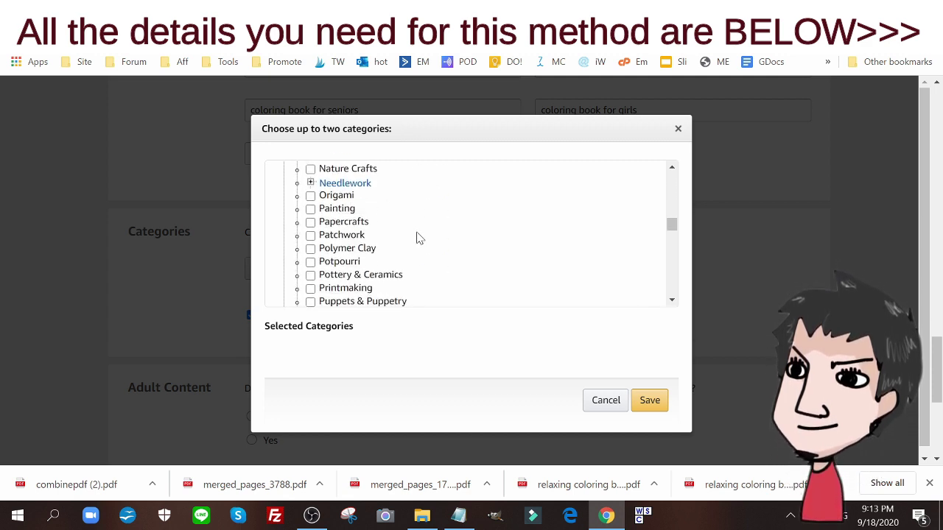
pyautogui.scroll(-1, 417, 238)
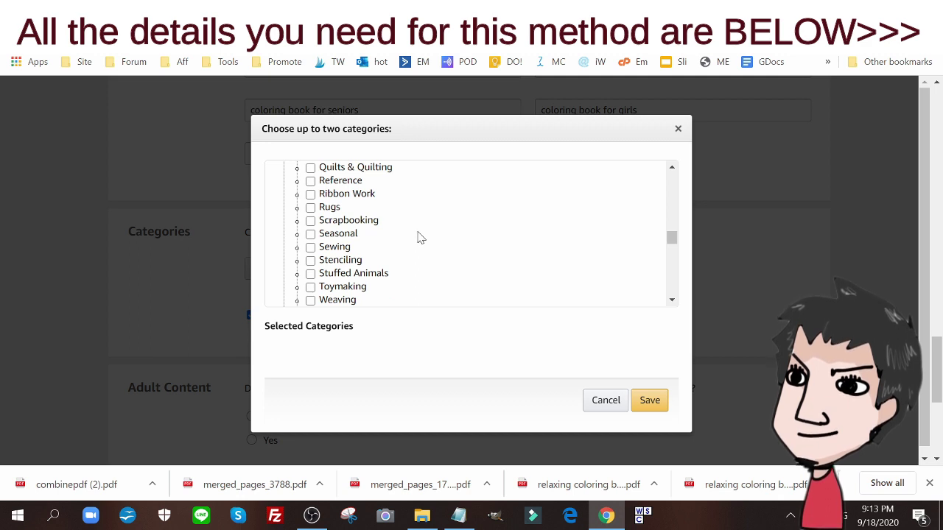
pyautogui.scroll(-1, 420, 237)
pyautogui.scroll(-1, 419, 237)
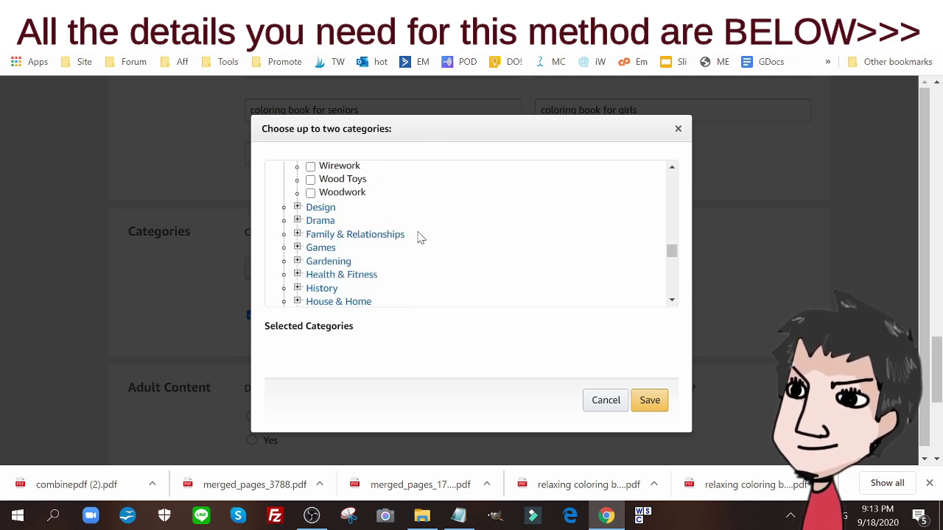
pyautogui.click(326, 207)
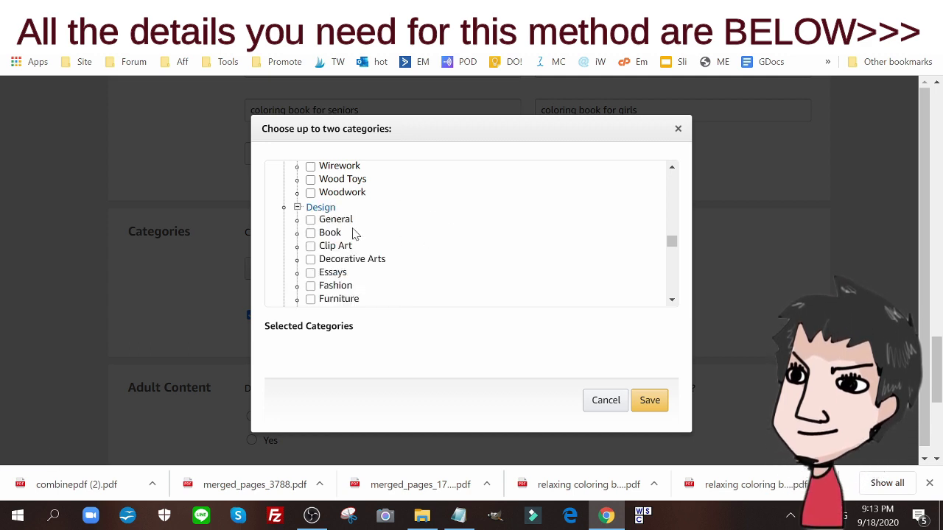
pyautogui.scroll(-1, 392, 254)
pyautogui.scroll(-1, 447, 215)
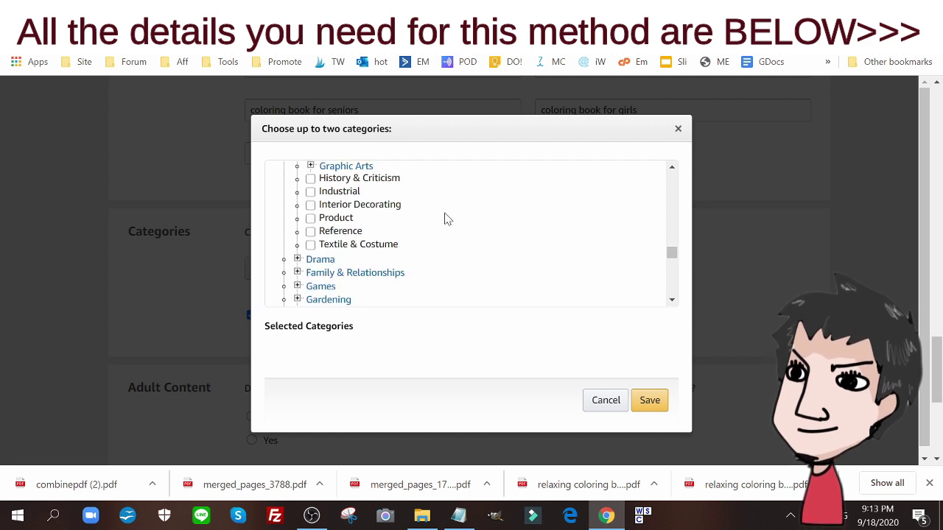
pyautogui.scroll(-1, 447, 219)
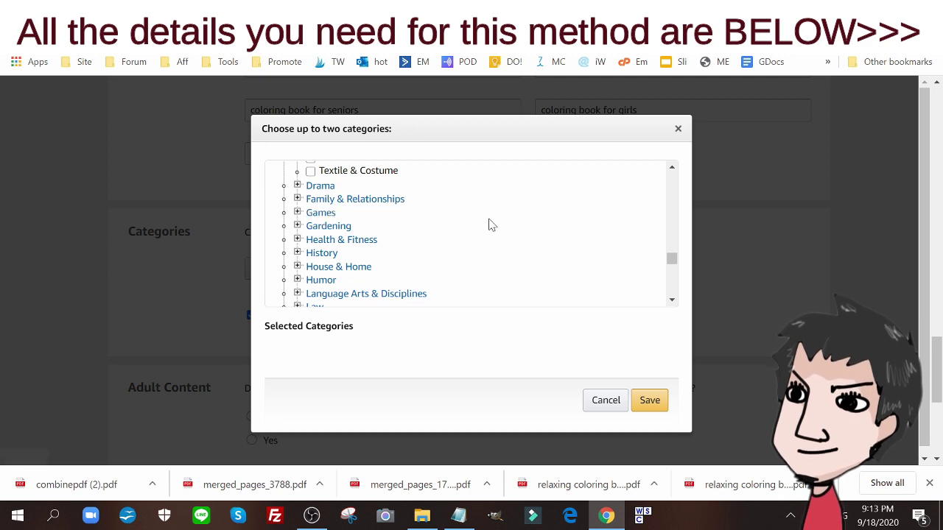
pyautogui.scroll(-1, 490, 226)
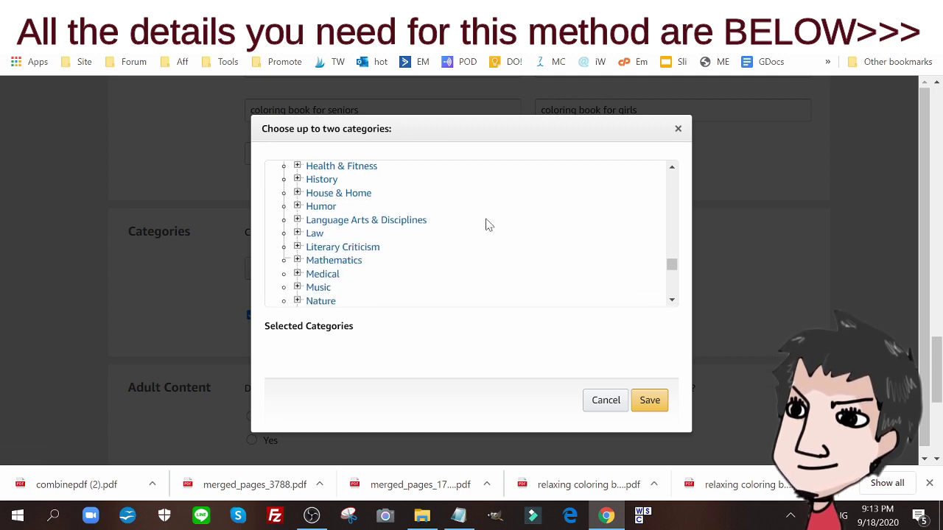
pyautogui.scroll(-1, 484, 223)
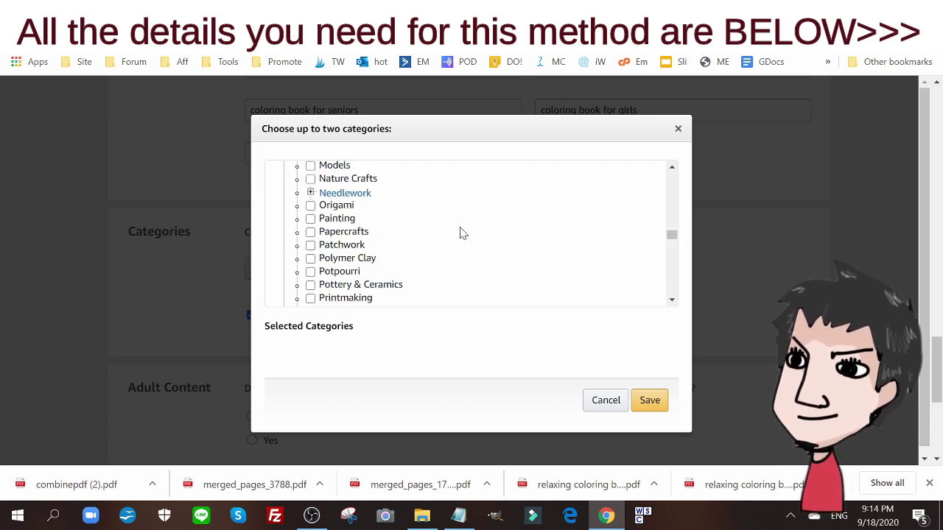
# Tick Papercrafts and Crafts & Hobbies General as the two categories and save them.
pyautogui.click(351, 219)
pyautogui.click(351, 219)
pyautogui.moveTo(347, 234); pyautogui.dragTo(357, 233)
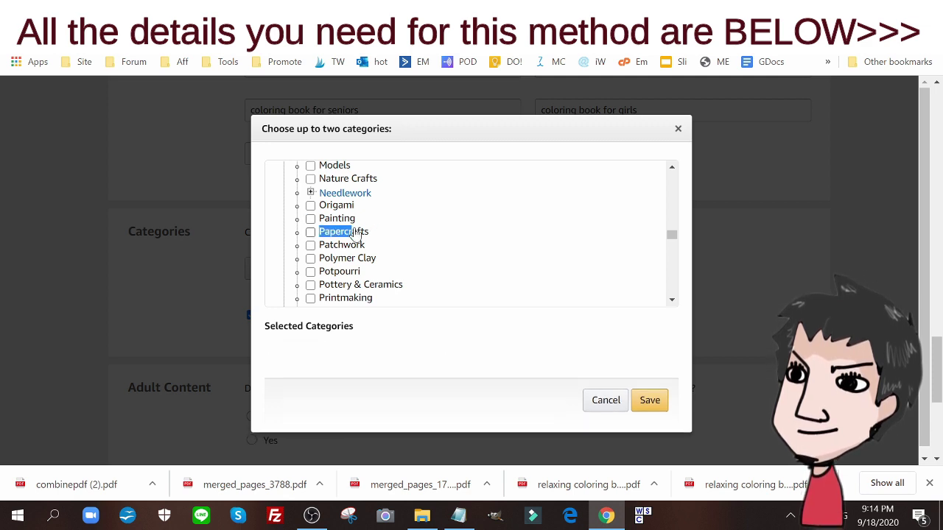
pyautogui.click(357, 233)
pyautogui.scroll(6, 361, 235)
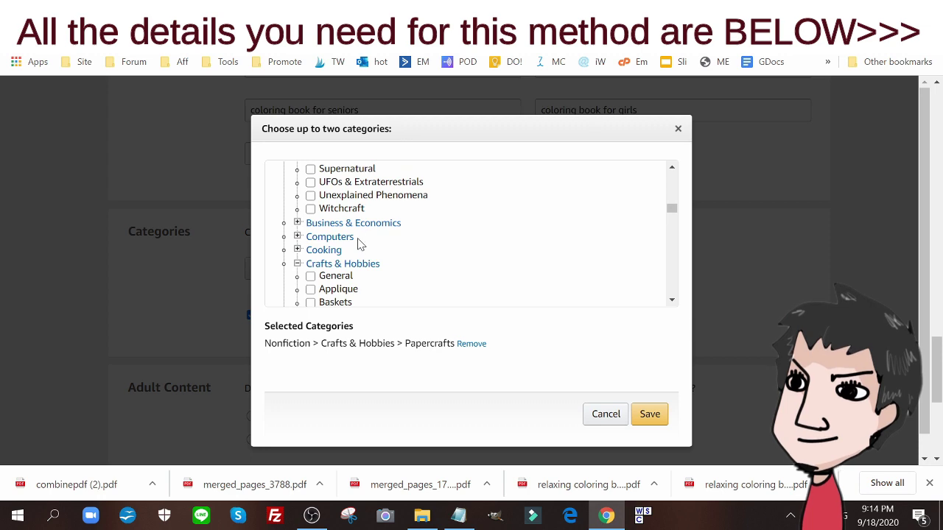
pyautogui.click(337, 277)
pyautogui.click(650, 415)
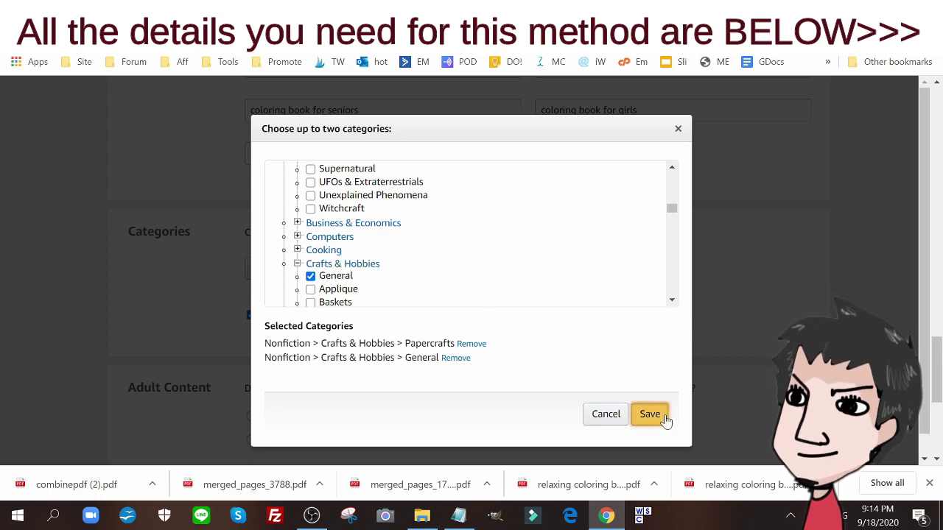
pyautogui.scroll(-3, 442, 257)
# Mark the book as having no adult content, save the details, and assign a free KDP ISBN.
pyautogui.click(268, 225)
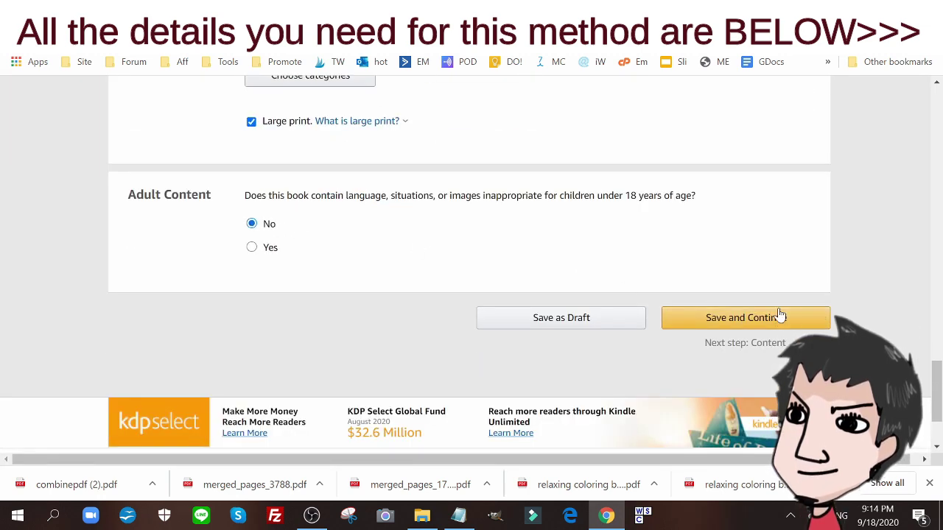
pyautogui.click(746, 317)
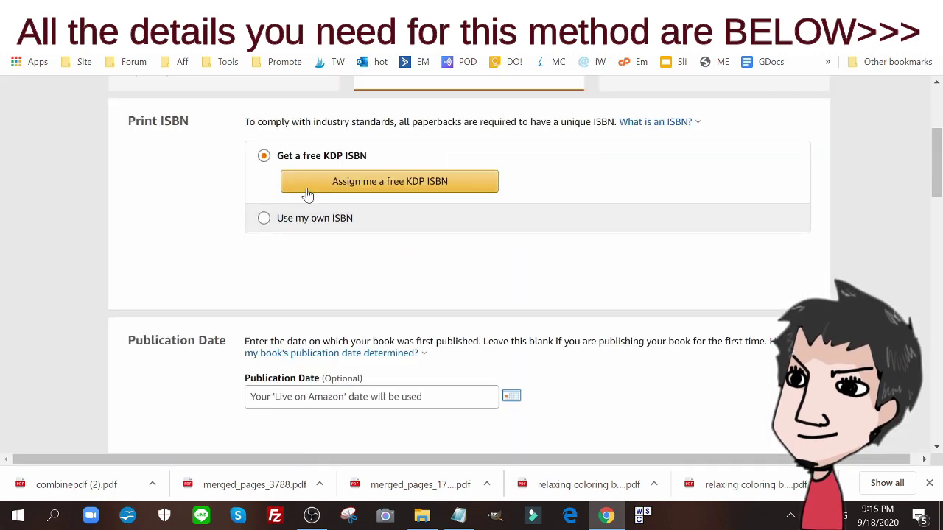
pyautogui.click(400, 181)
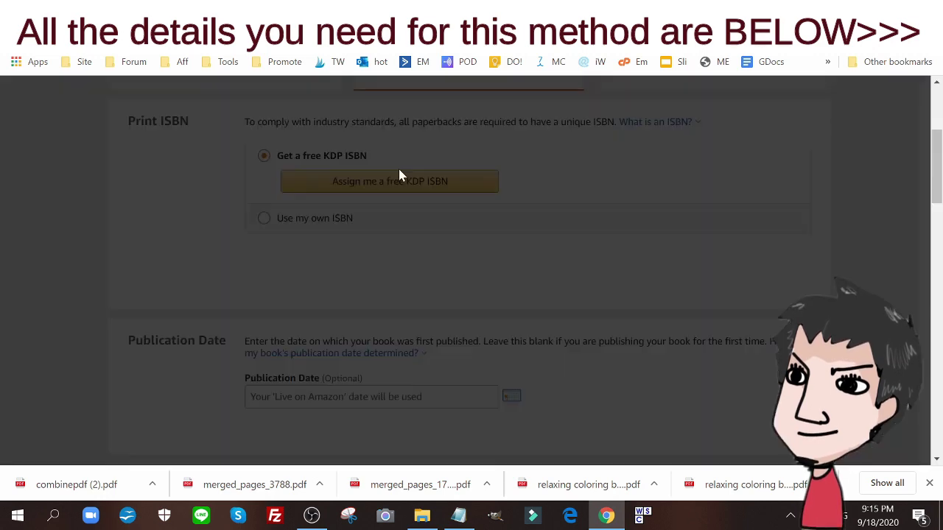
pyautogui.click(762, 310)
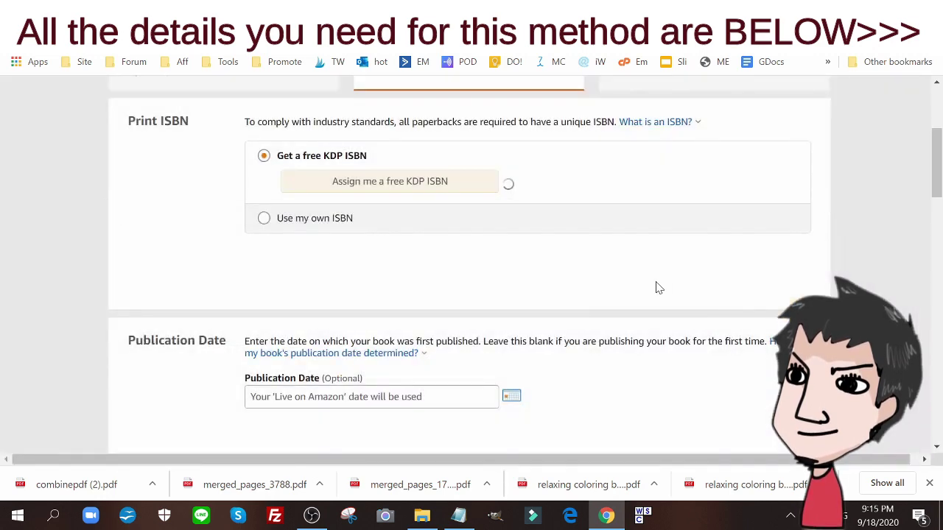
# Set the paperback trim size to 8.5 x 11 in with Bleed (PDF only).
pyautogui.scroll(-3, 659, 283)
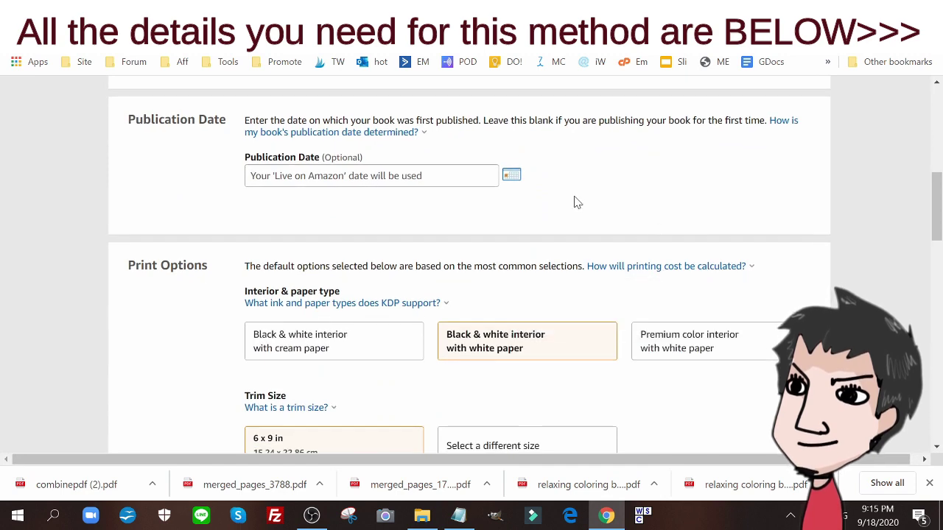
pyautogui.scroll(-2, 575, 202)
pyautogui.click(566, 313)
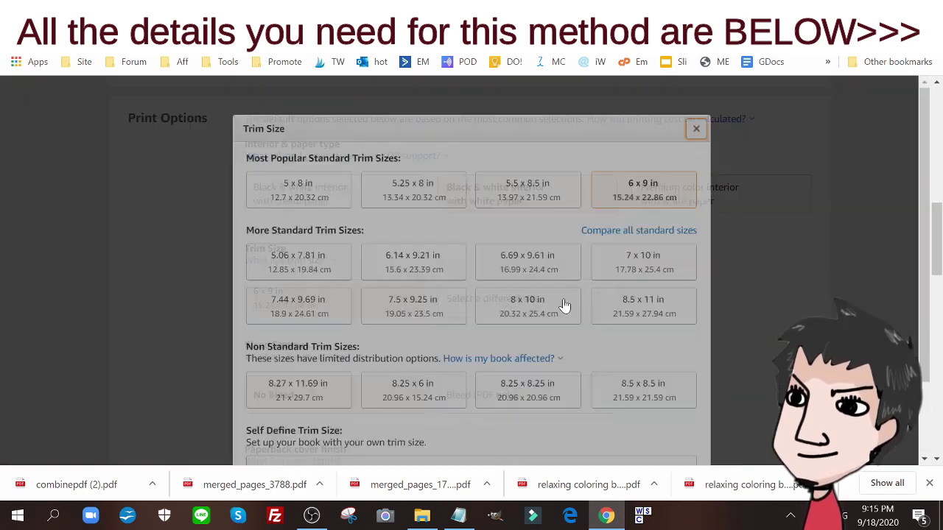
pyautogui.click(655, 311)
pyautogui.scroll(-2, 634, 287)
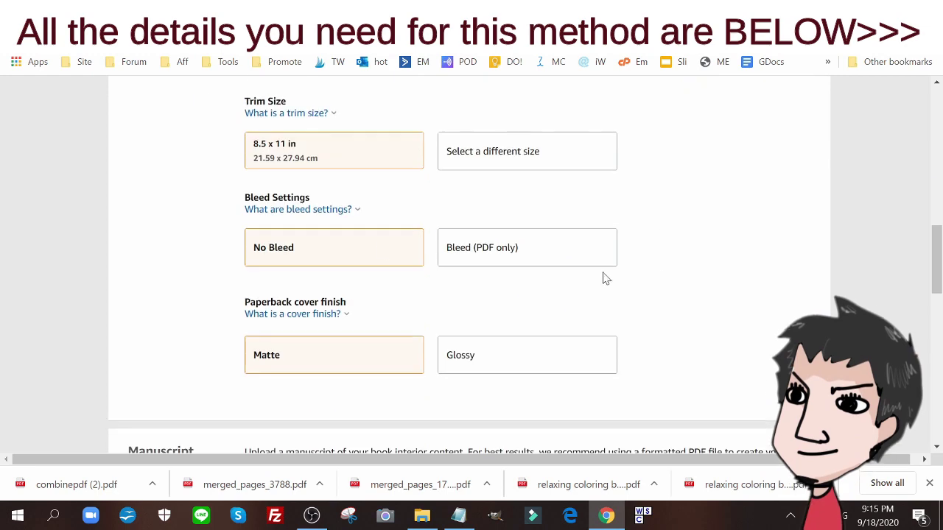
pyautogui.click(585, 254)
pyautogui.scroll(-2, 501, 254)
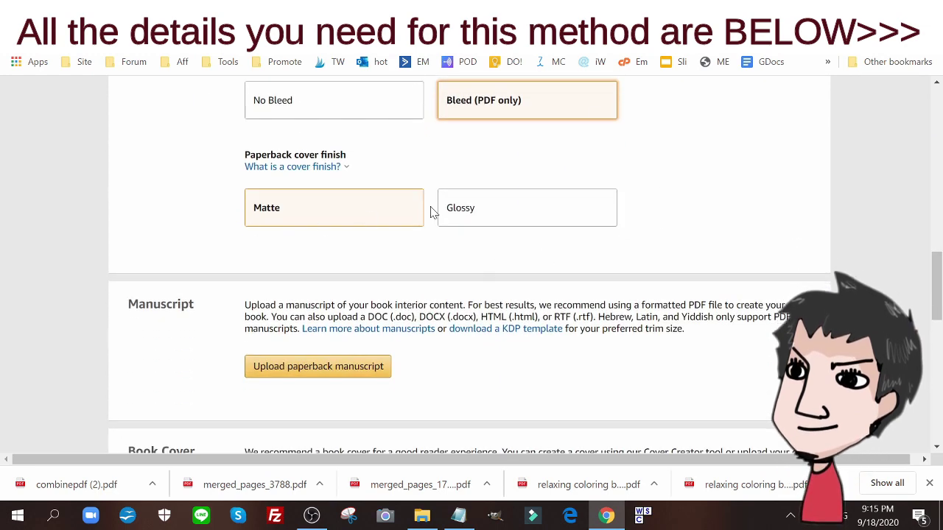
pyautogui.scroll(-2, 309, 273)
pyautogui.click(330, 232)
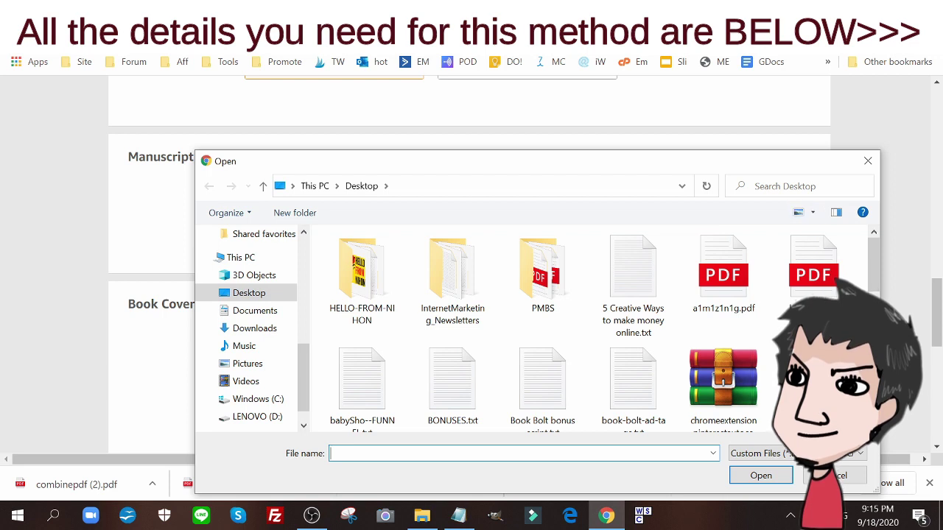
# Search the Downloads folder for 'comb' and upload combinepdf (2).pdf as the manuscript.
pyautogui.click(795, 193)
pyautogui.write('combine')
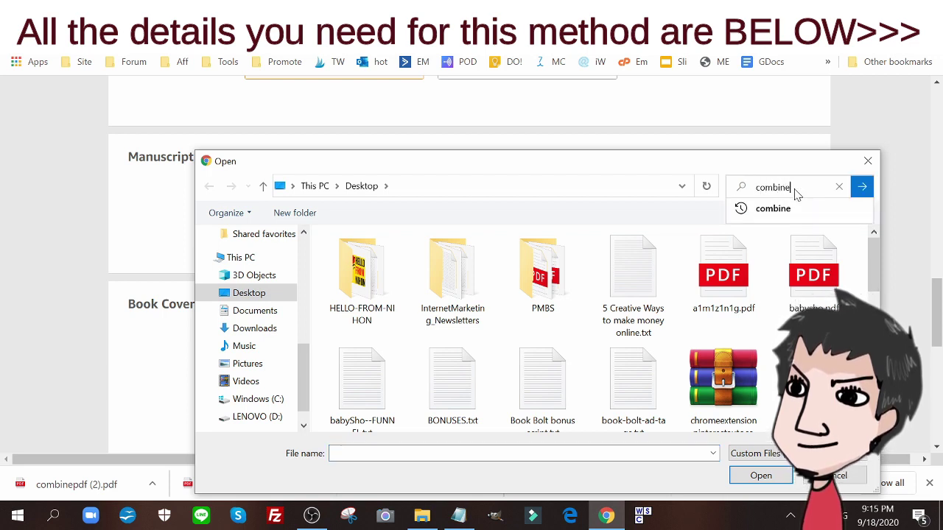
pyautogui.press('Return')
pyautogui.click(254, 328)
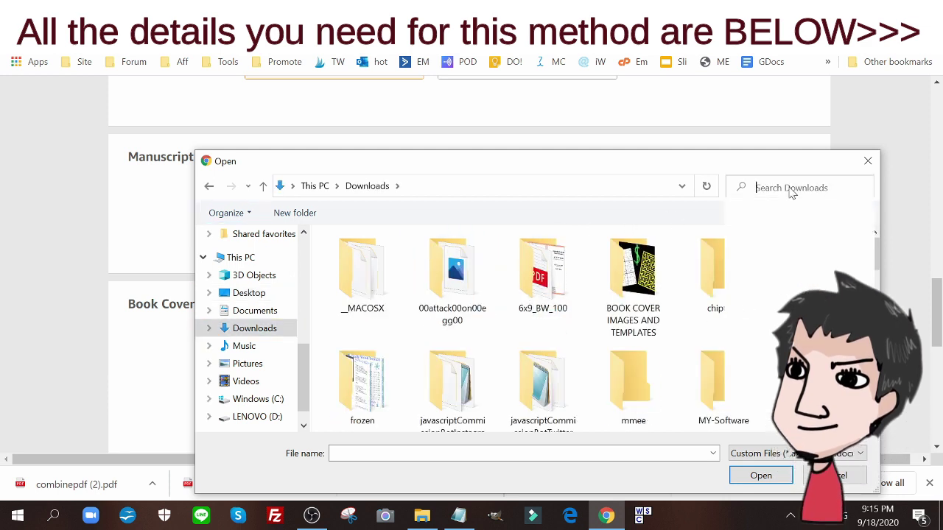
pyautogui.hotkey('ctrl', 'e')
pyautogui.write('come')
pyautogui.press('Return')
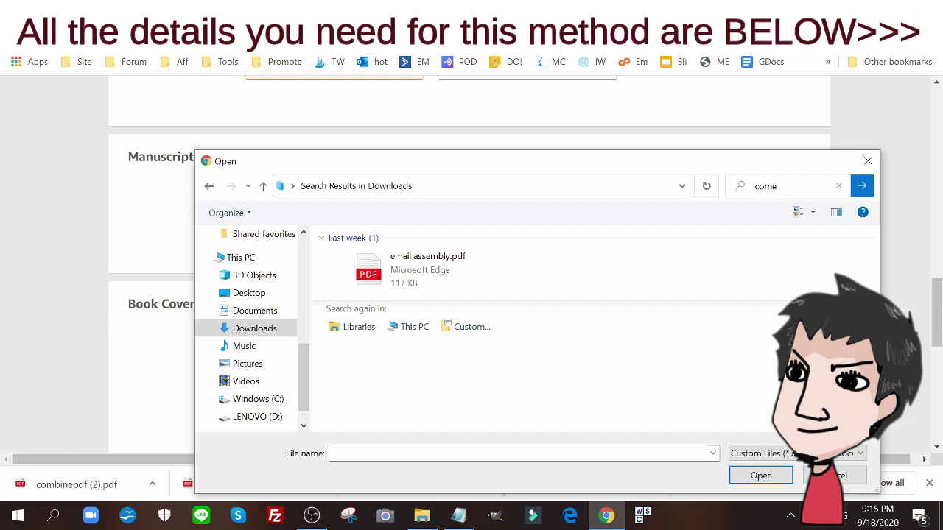
pyautogui.click(783, 185)
pyautogui.press('BackSpace')
pyautogui.write('b')
pyautogui.press('Return')
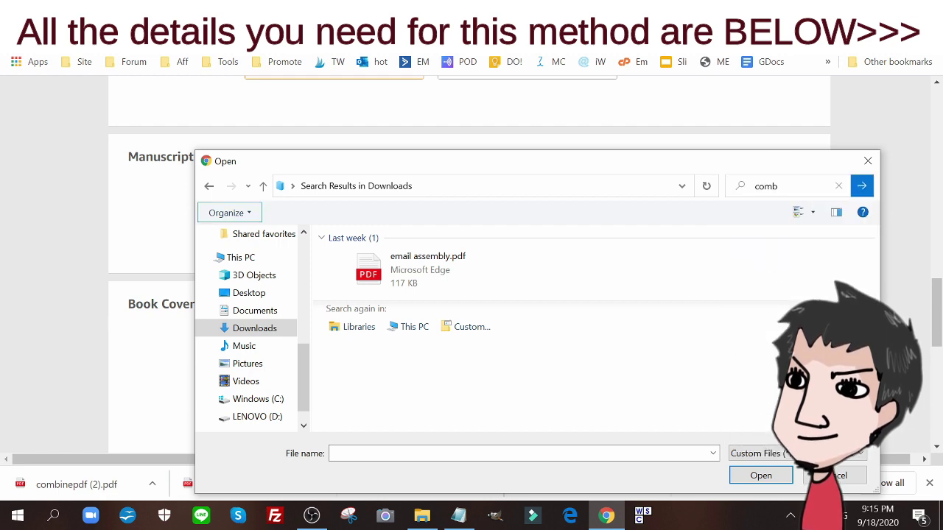
pyautogui.doubleClick(455, 260)
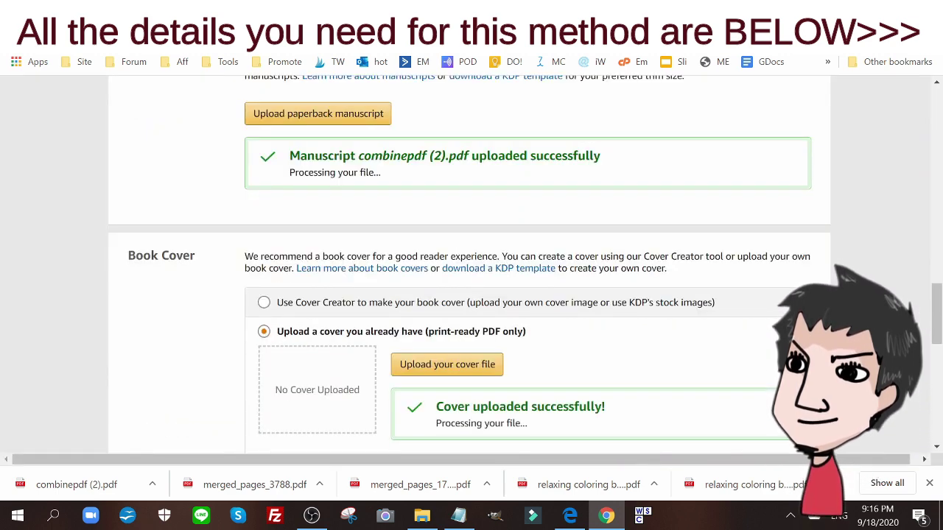
# Launch the Print Previewer past the screen-size warning and advance from the cover to page 1.
pyautogui.scroll(-3, 497, 252)
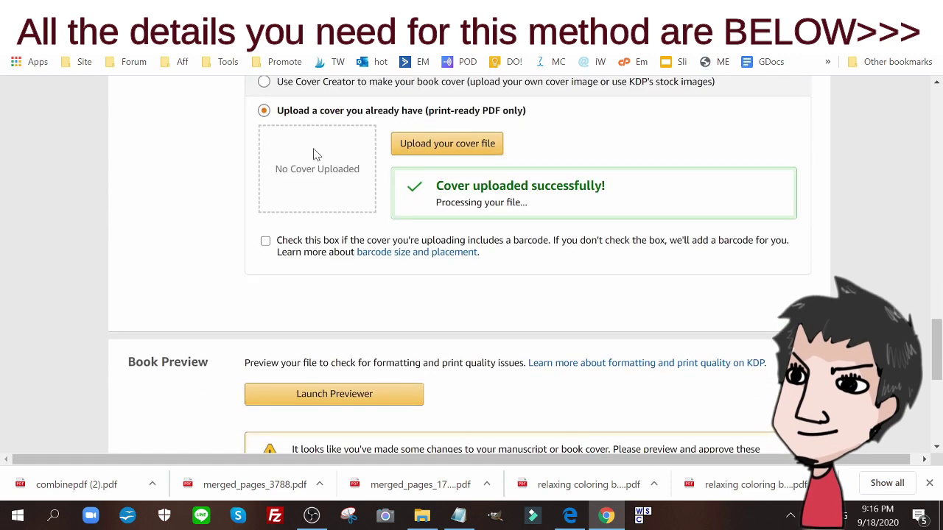
pyautogui.scroll(-3, 505, 243)
pyautogui.click(350, 174)
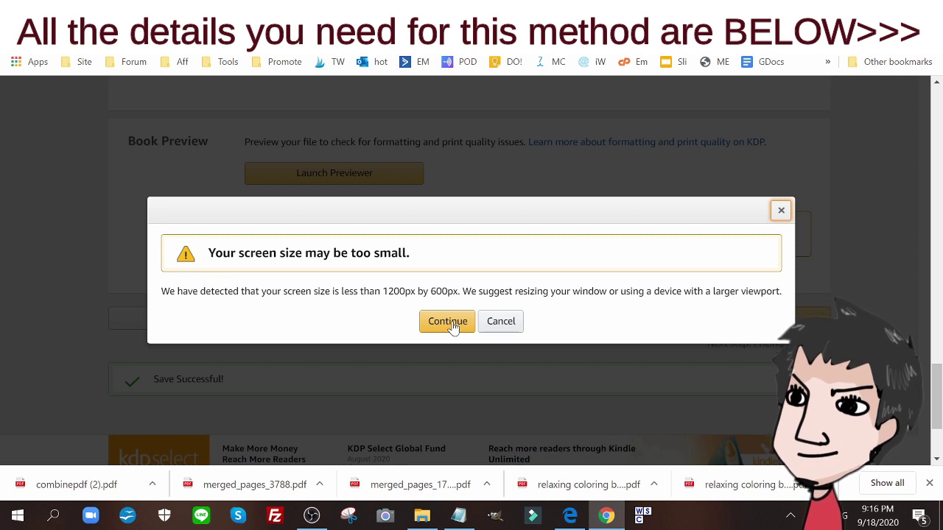
pyautogui.click(449, 322)
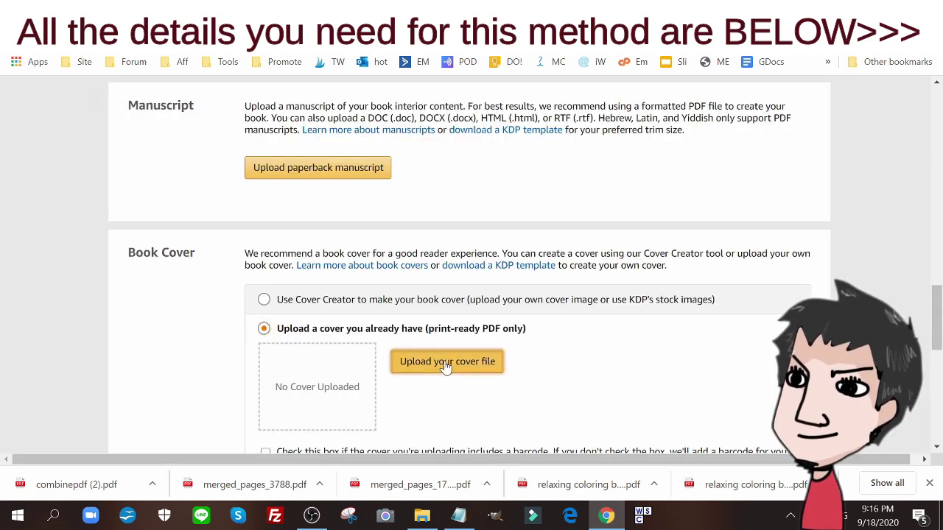
pyautogui.click(447, 362)
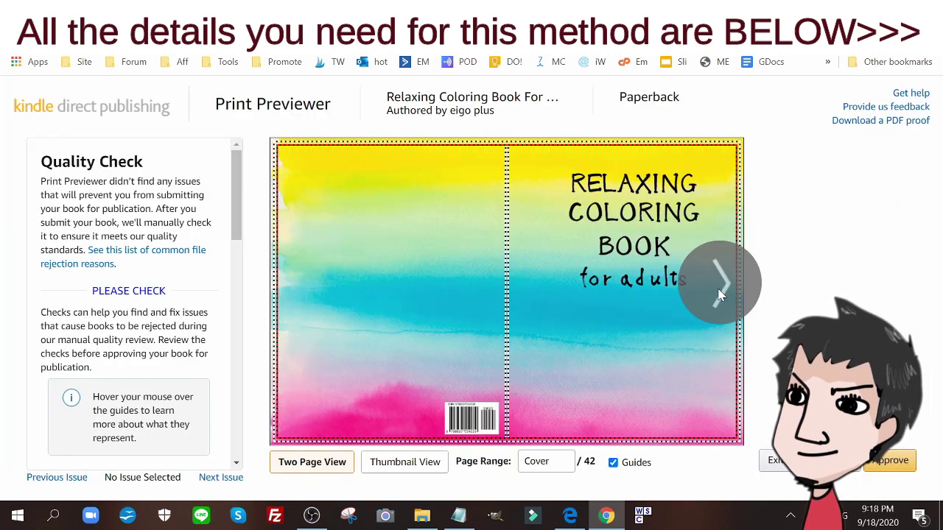
pyautogui.click(719, 291)
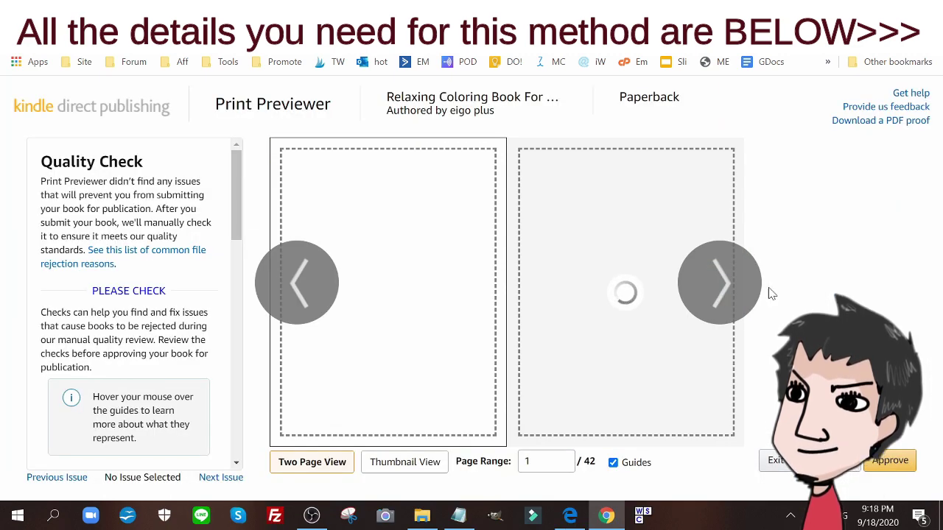
# Page through the mandala interior spreads in the preview, up to pages 8-9.
pyautogui.click(713, 292)
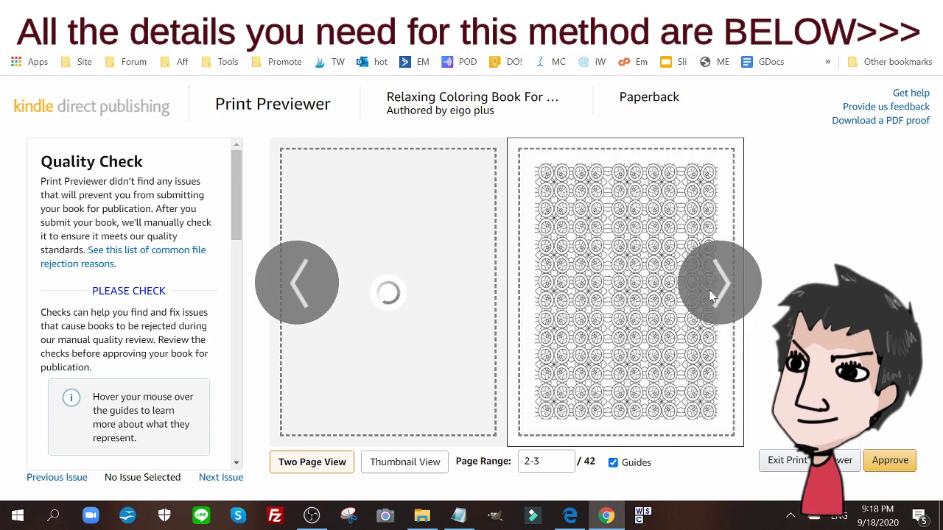
pyautogui.click(712, 295)
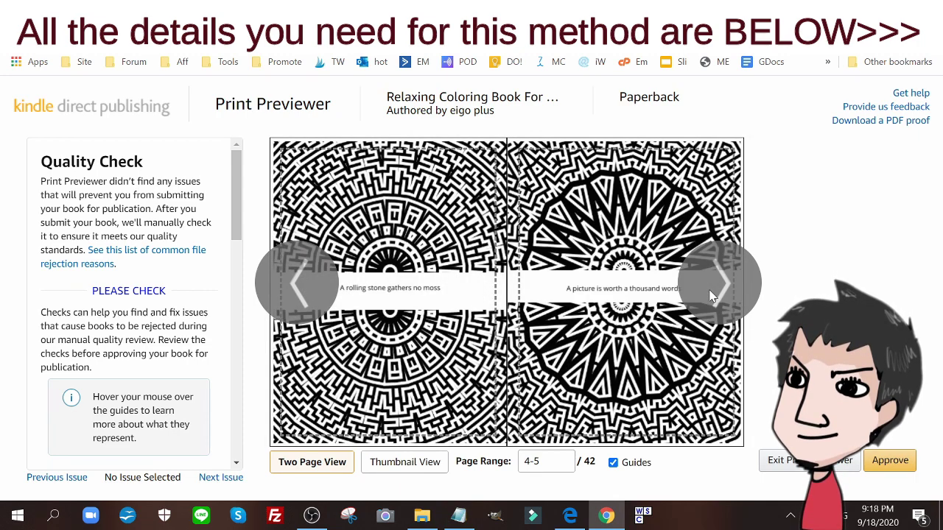
pyautogui.click(719, 294)
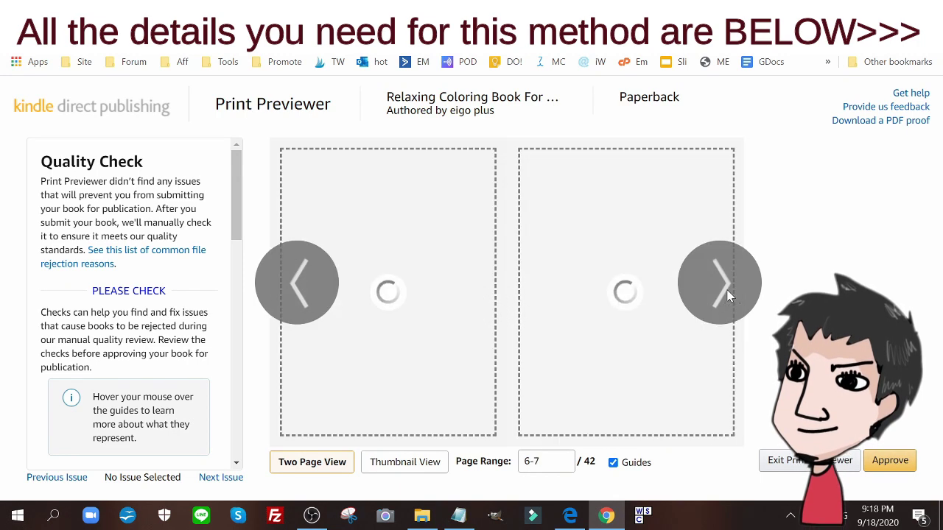
pyautogui.click(728, 296)
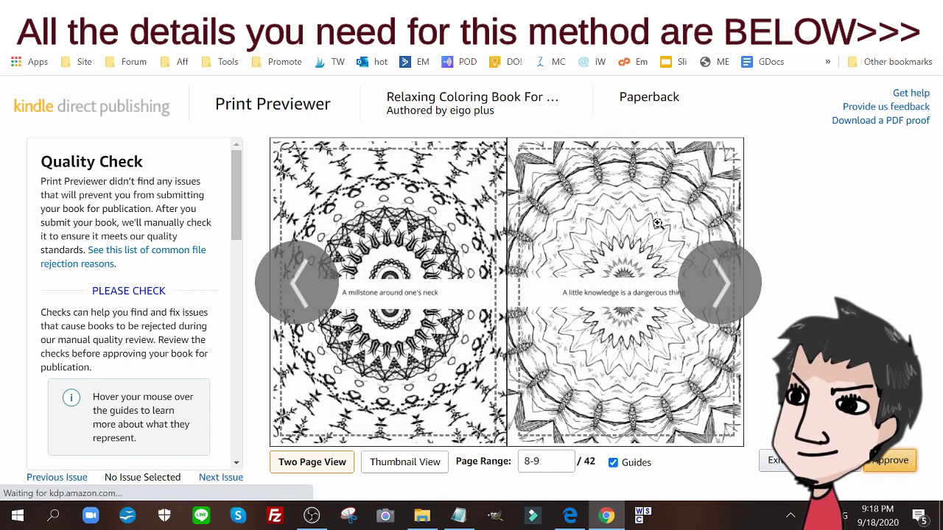
pyautogui.moveTo(658, 223)
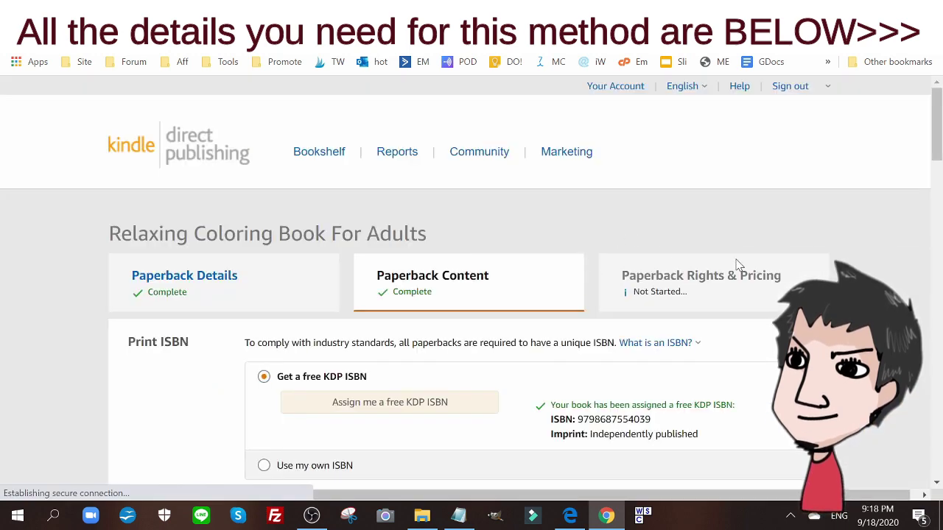
# Save the paperback content and turn on Expanded Distribution.
pyautogui.scroll(-15, 737, 262)
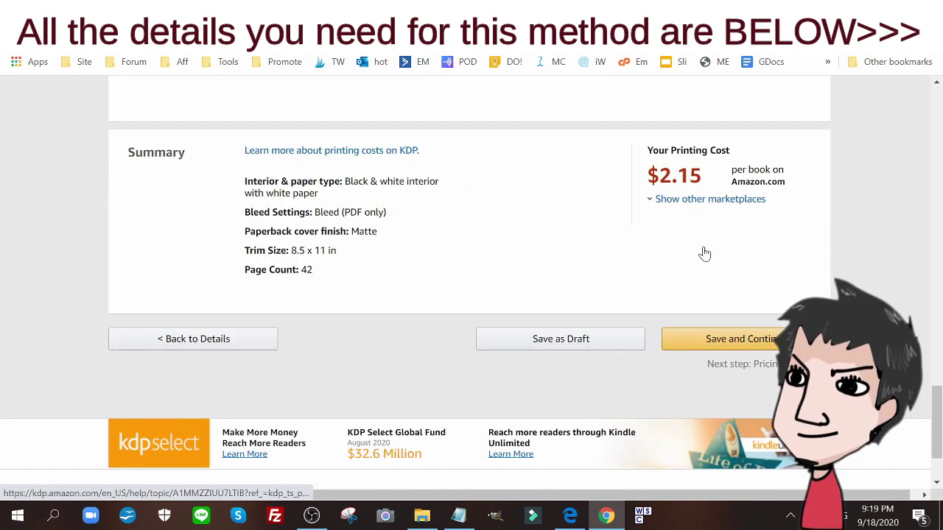
pyautogui.click(733, 339)
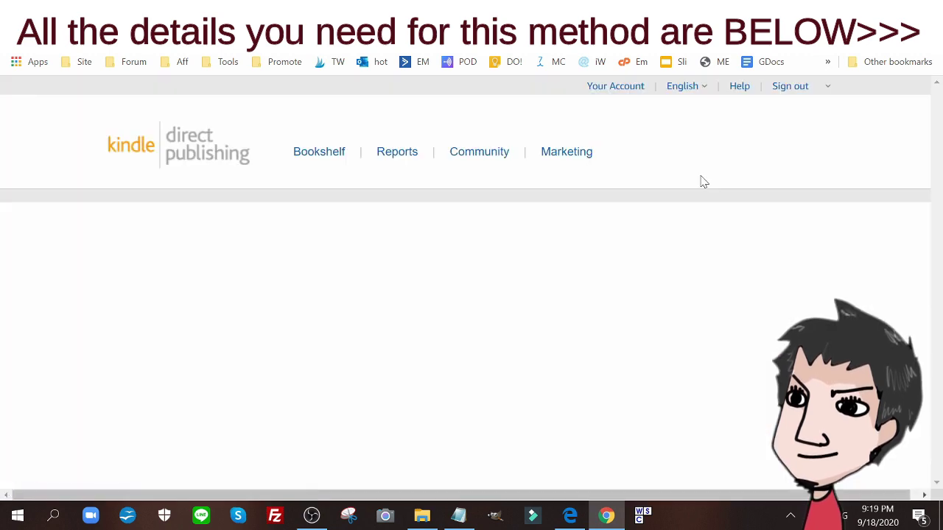
pyautogui.scroll(-1, 360, 234)
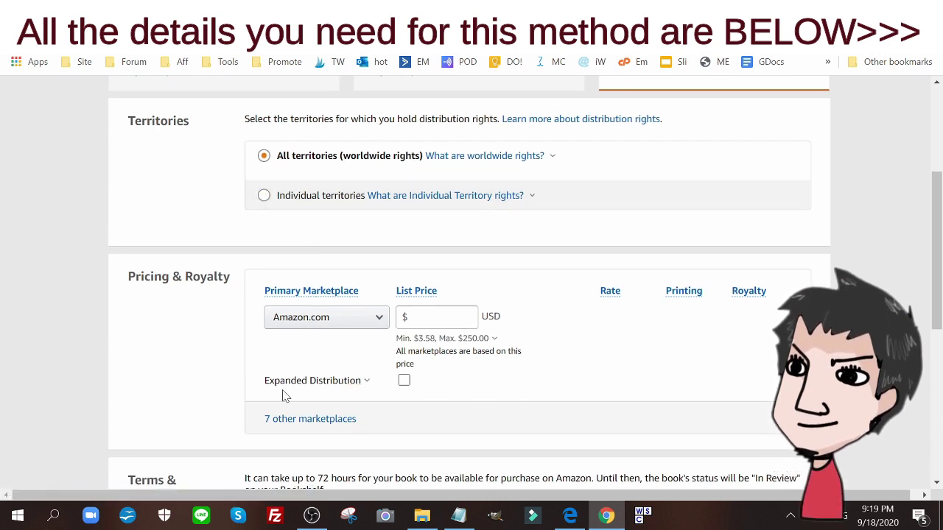
pyautogui.click(404, 381)
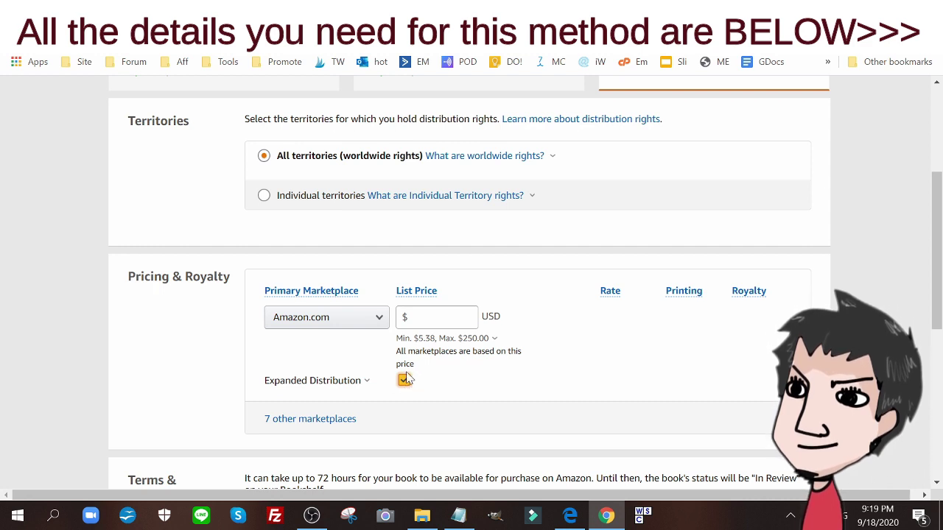
# Set the list price to $7.99 USD and publish the paperback.
pyautogui.moveTo(445, 338)
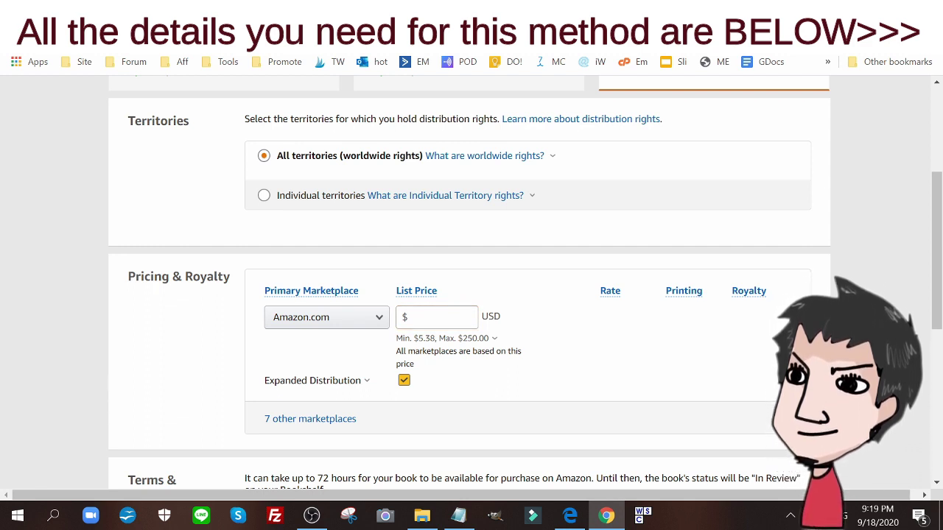
pyautogui.click(437, 317)
pyautogui.write('7')
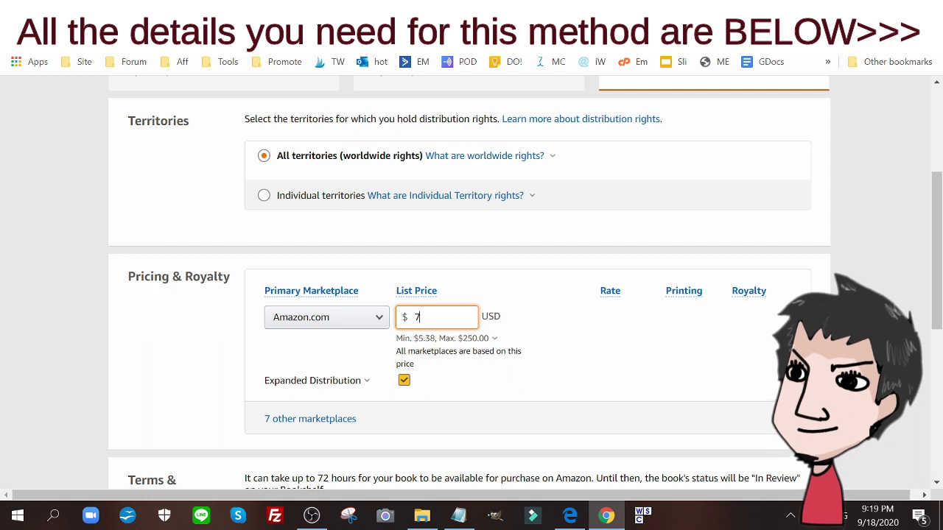
pyautogui.write('.99')
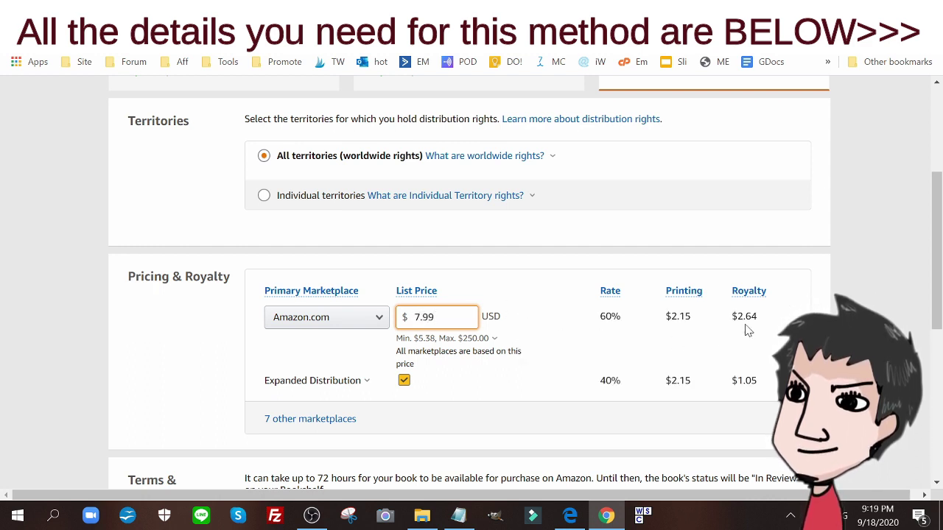
pyautogui.scroll(-4, 617, 322)
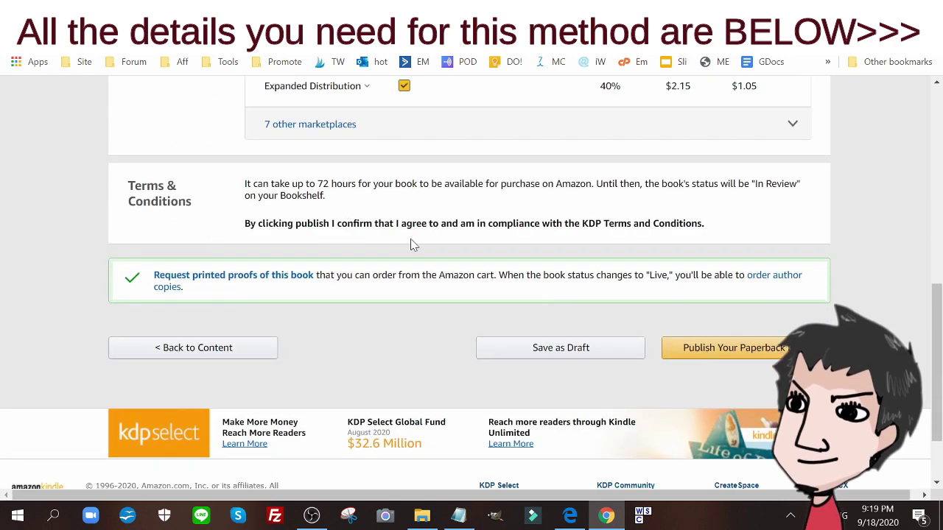
pyautogui.click(758, 346)
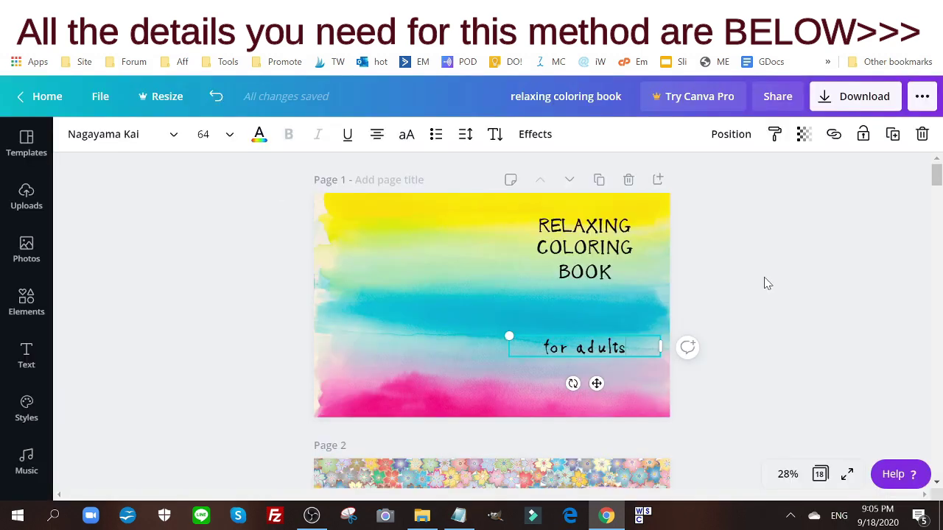
pyautogui.scroll(-15, 764, 282)
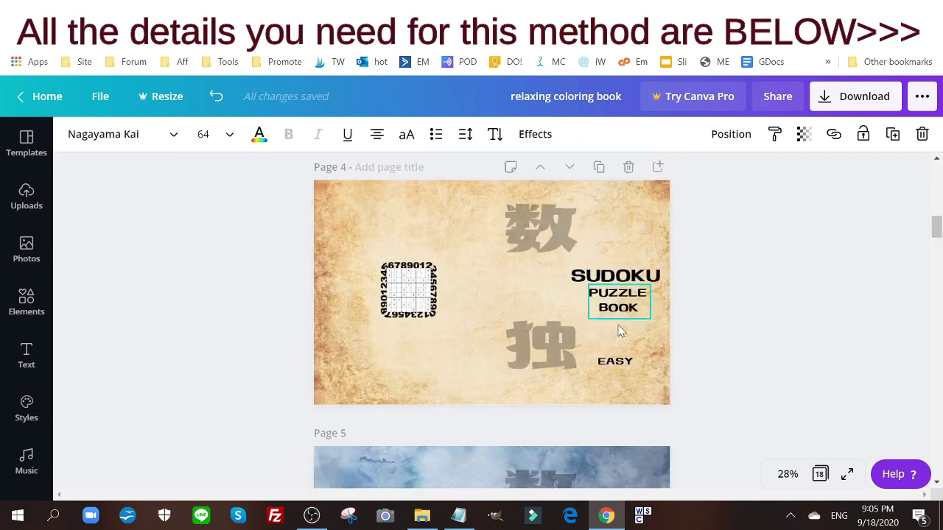
pyautogui.scroll(15, 676, 357)
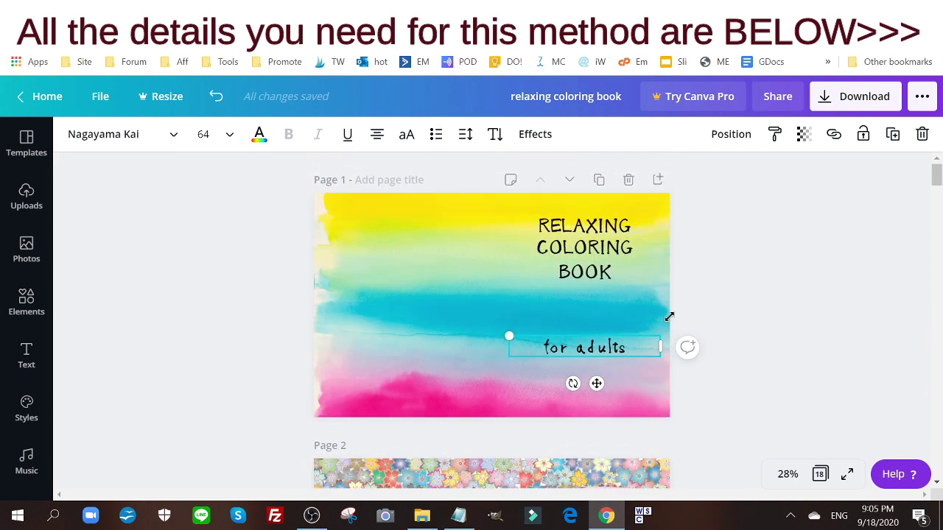